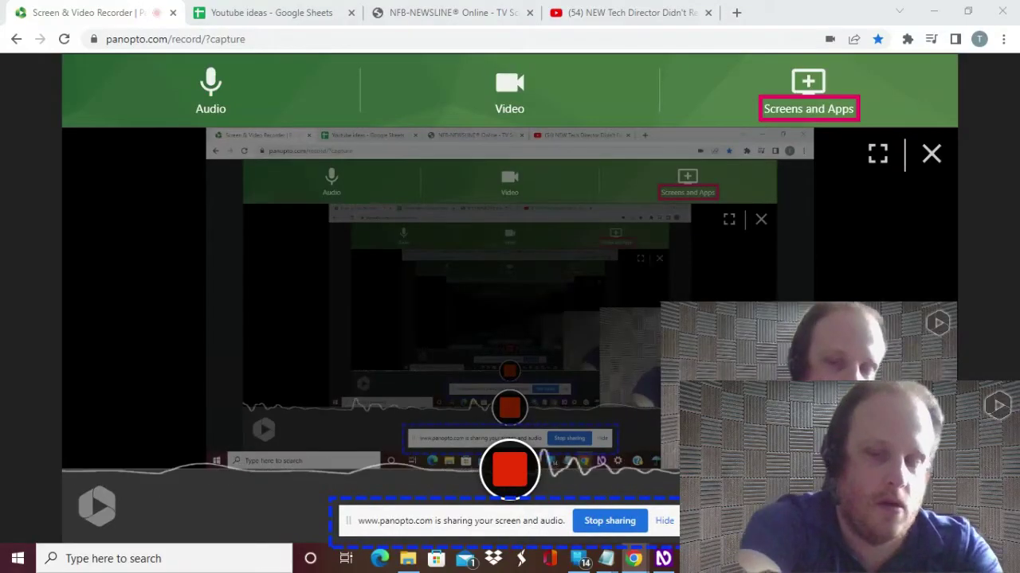
# Switch back to the Panopto screen recorder window in Chrome
pyautogui.hotkey('alt', 'Tab')
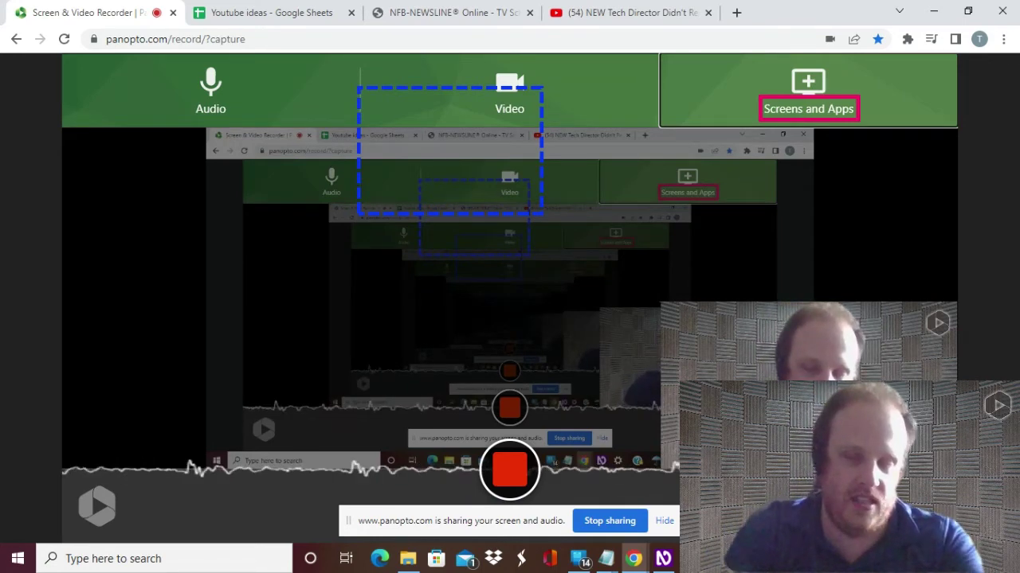
# Open NVDA's Preferences > Settings and select the Speech category
pyautogui.press('Insert+n')
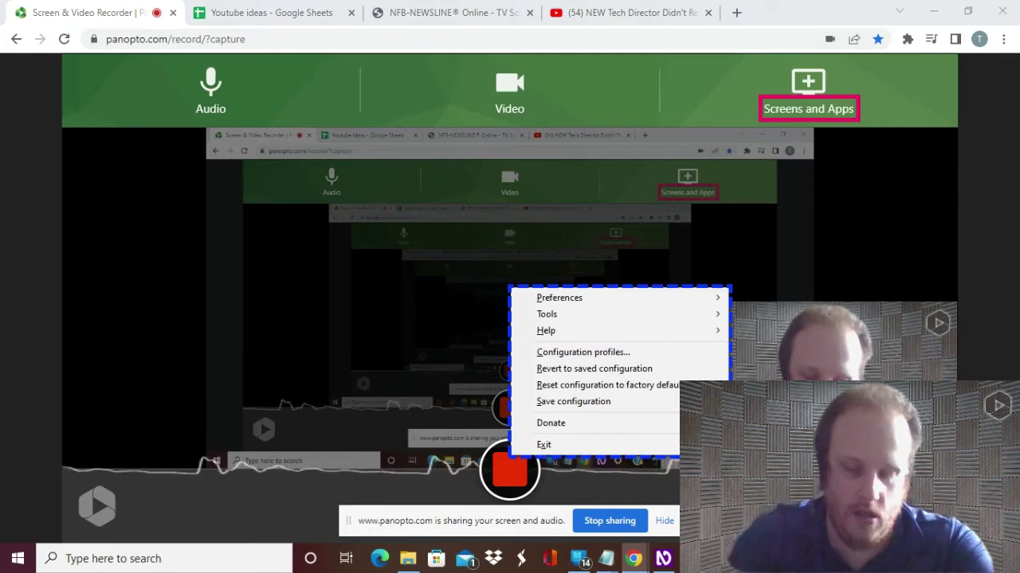
pyautogui.press('Down')
pyautogui.press('Right')
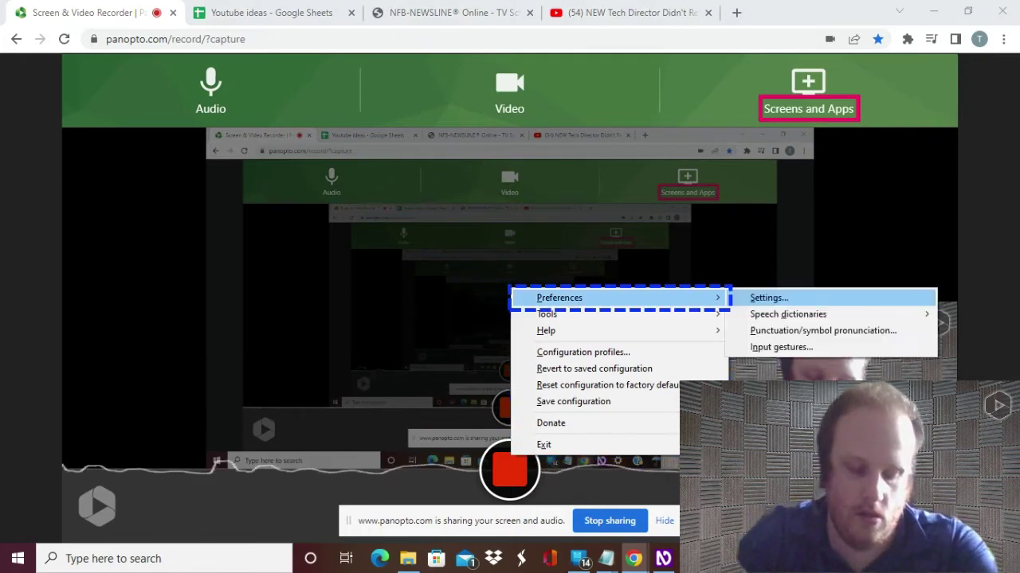
pyautogui.press('Return')
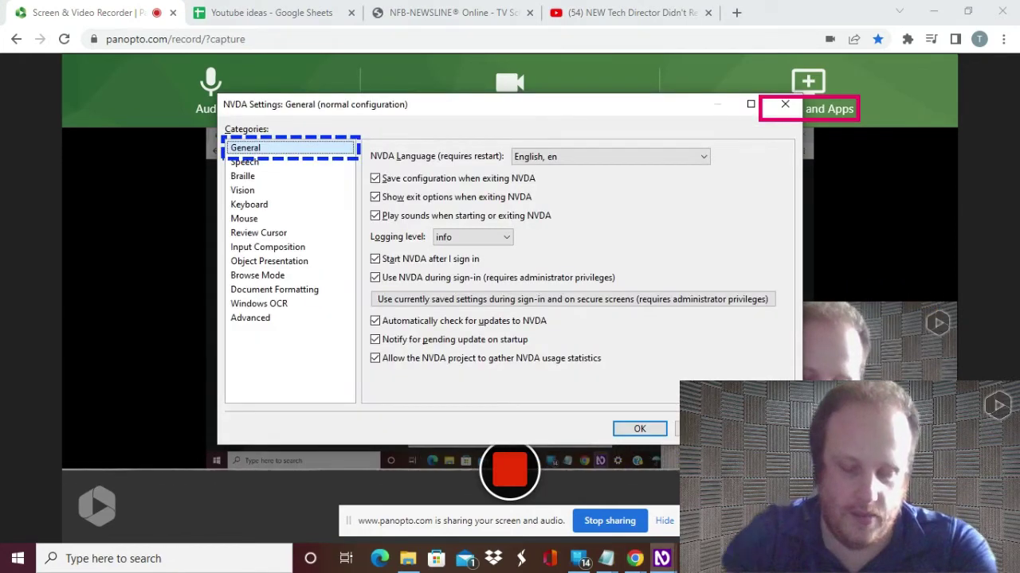
pyautogui.press('Tab')
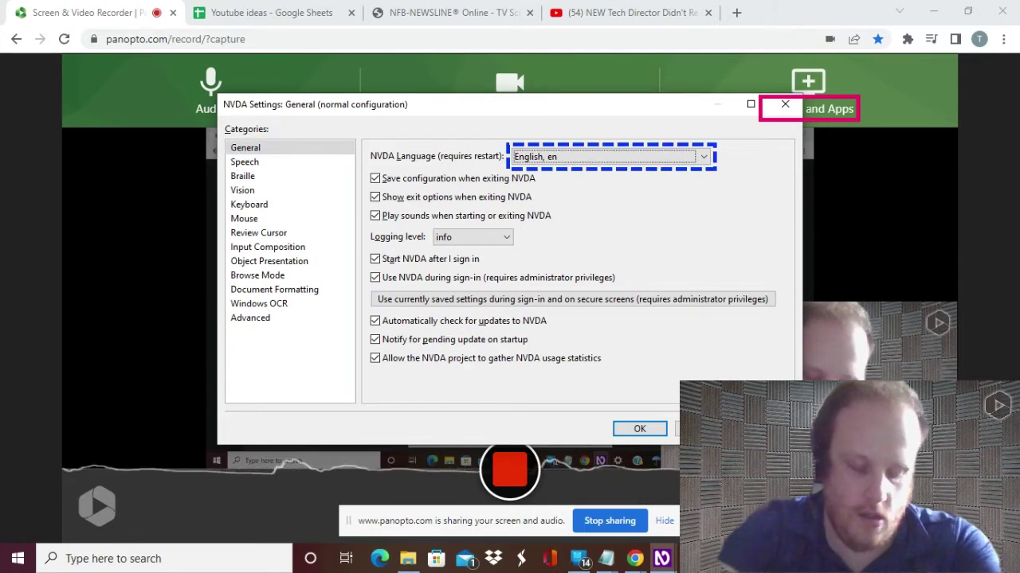
pyautogui.hotkey('shift', 'Tab')
pyautogui.press('Down')
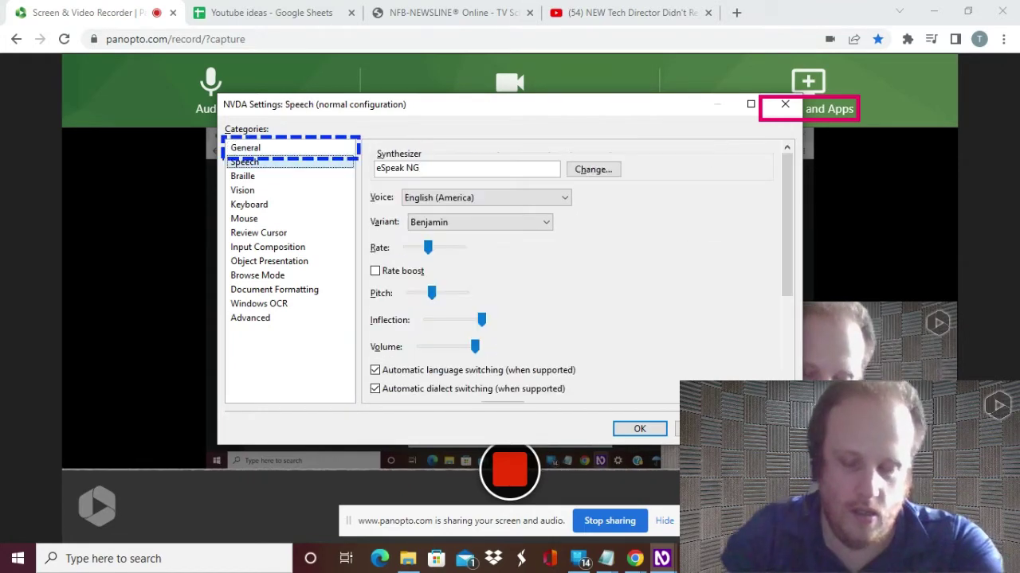
# Move past synthesizer, voice and variant to the Rate slider and lower it two notches
pyautogui.press('Tab')
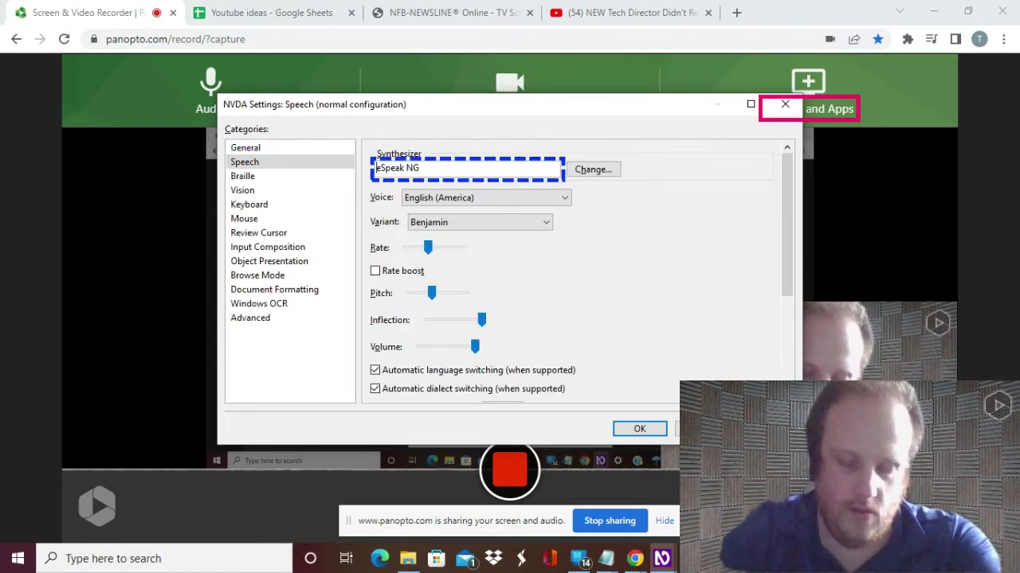
pyautogui.press('Tab')
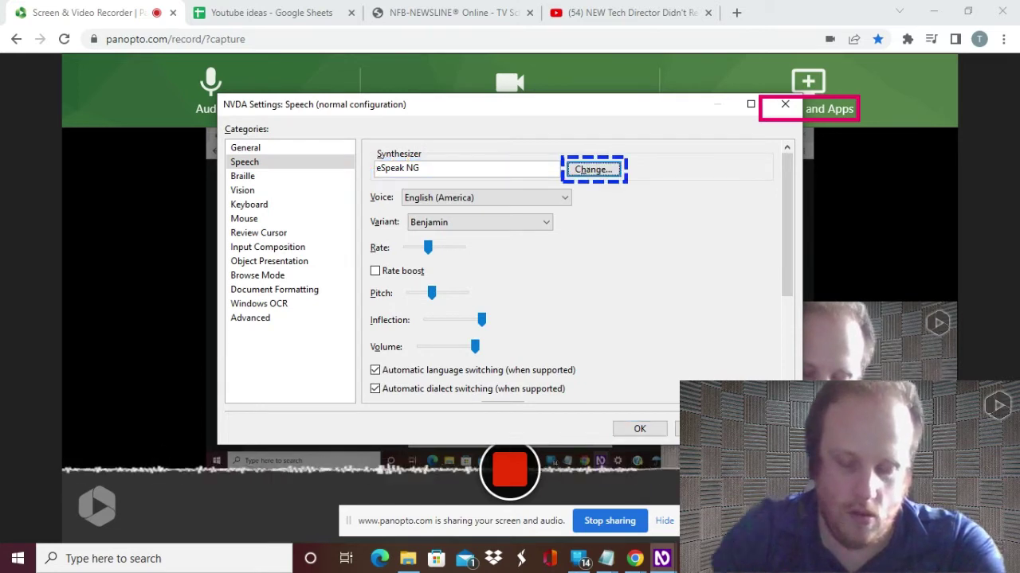
pyautogui.press('Tab')
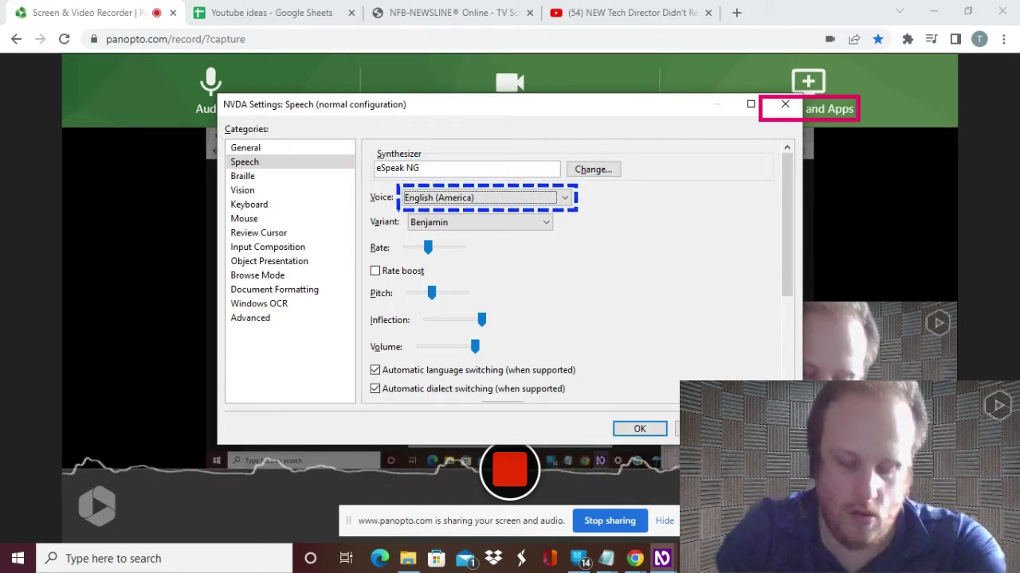
pyautogui.press('Tab')
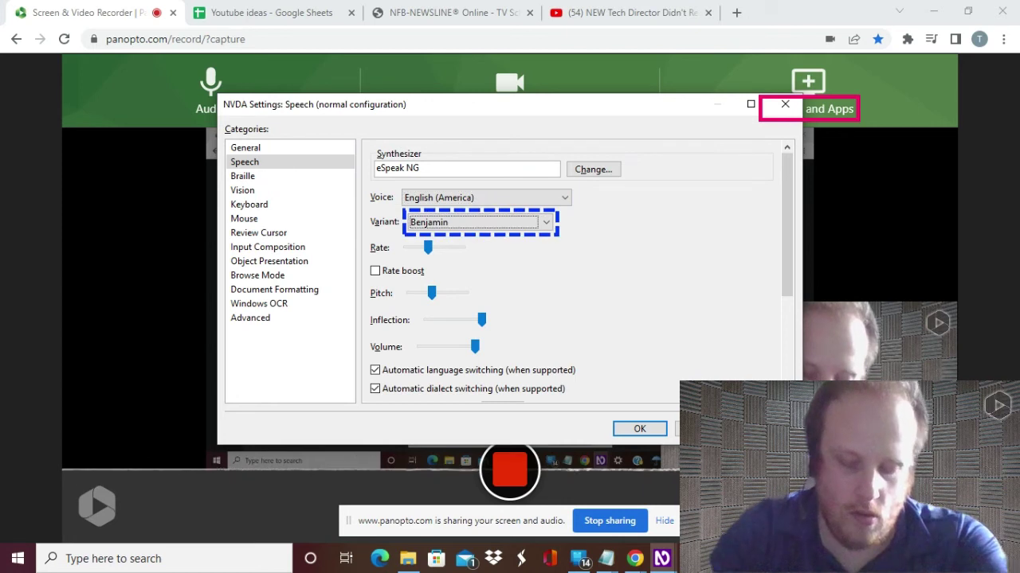
pyautogui.press('Tab')
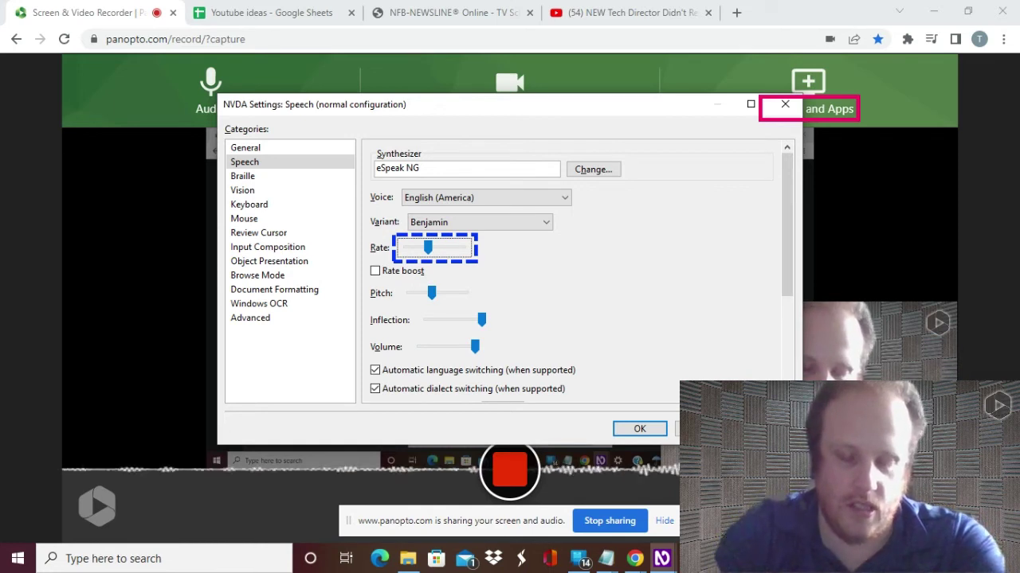
pyautogui.press('Left')
pyautogui.press('Left')
pyautogui.press('Left')
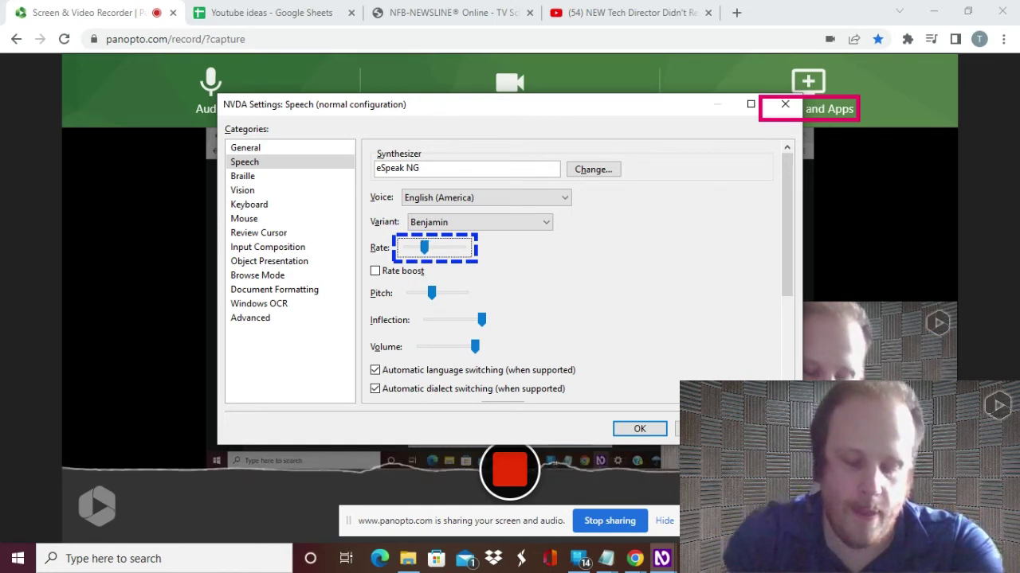
pyautogui.press('Left')
pyautogui.press('Left')
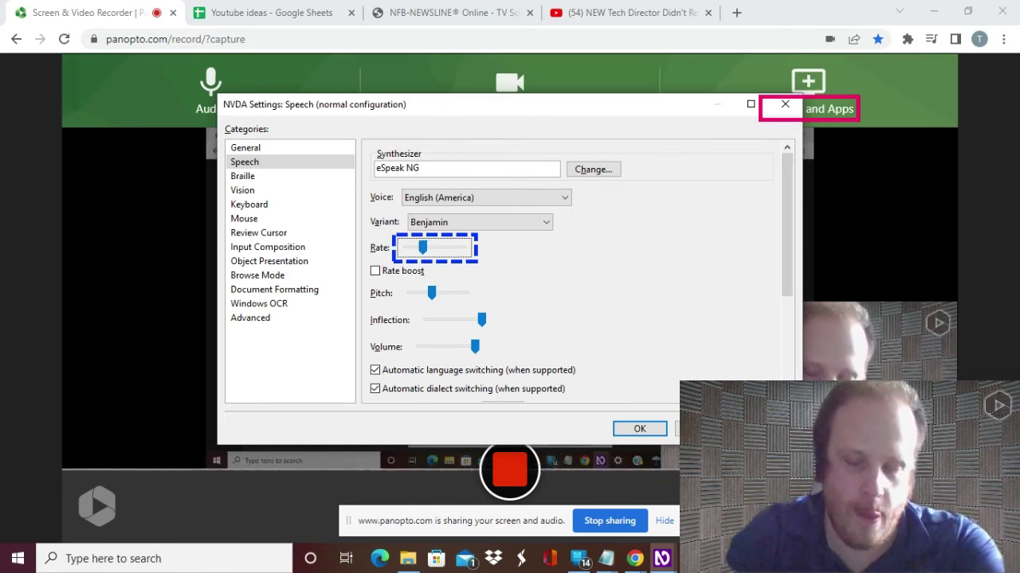
# Step through rate boost and punctuation options, then return to the Panopto recorder
pyautogui.press('Tab')
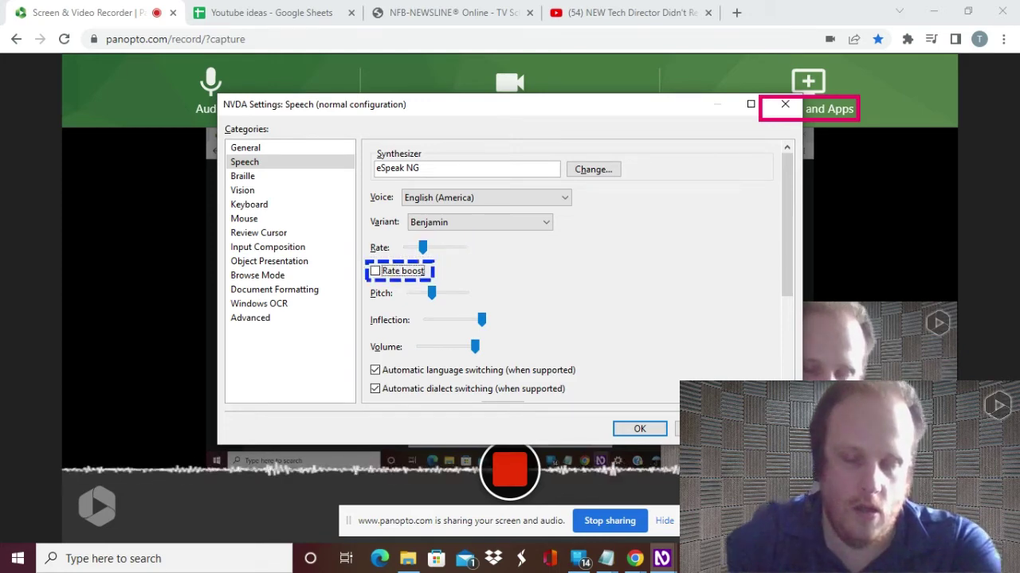
pyautogui.press('Tab')
pyautogui.press('Tab')
pyautogui.press('Tab')
pyautogui.press('Tab')
pyautogui.press('Tab')
pyautogui.press('Tab')
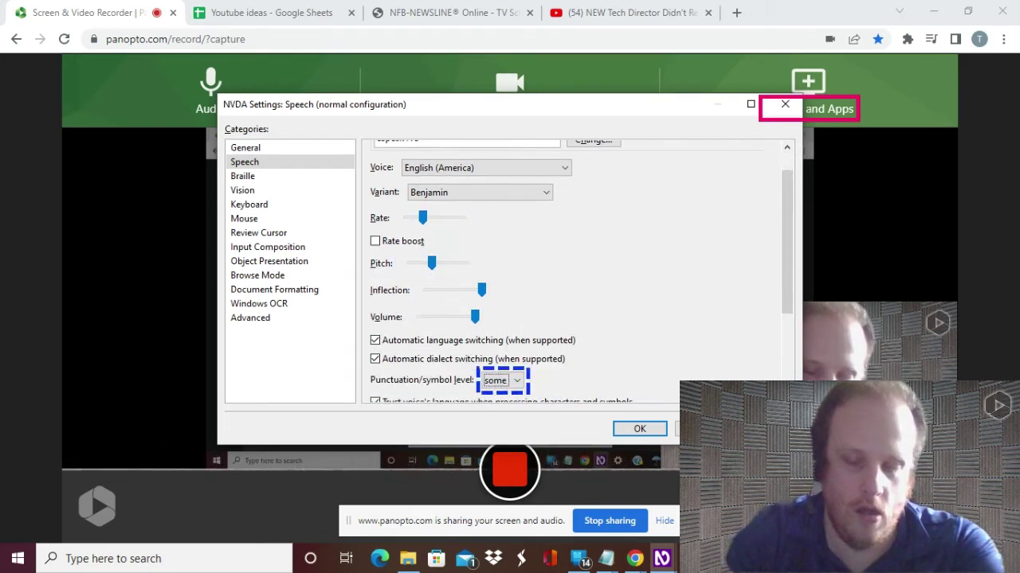
pyautogui.press('Tab')
pyautogui.press('Tab')
pyautogui.press('Tab')
pyautogui.press('Tab')
pyautogui.press('Tab')
pyautogui.press('Tab')
pyautogui.press('Tab')
pyautogui.press('Tab')
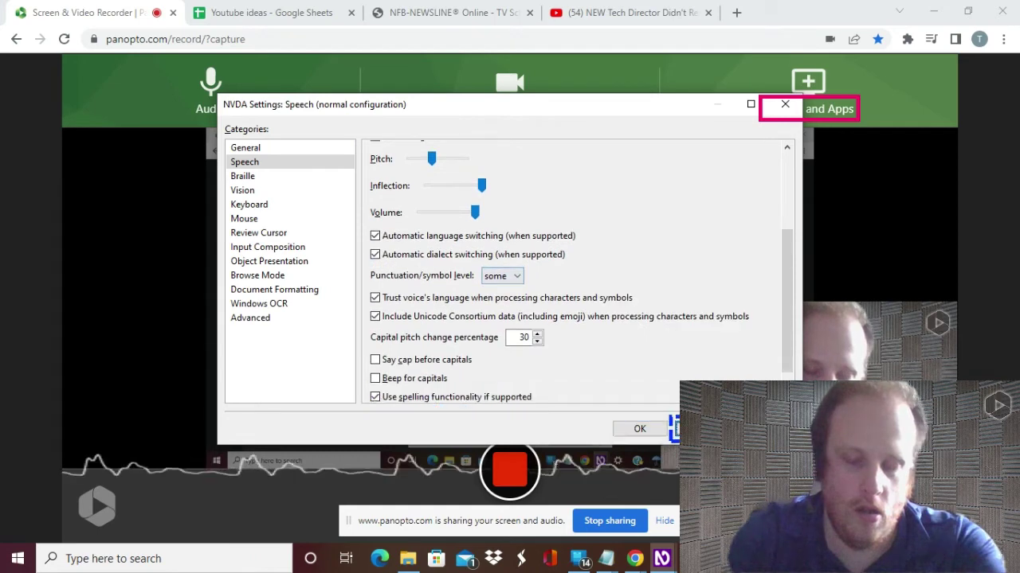
pyautogui.press('Tab')
pyautogui.press('Tab')
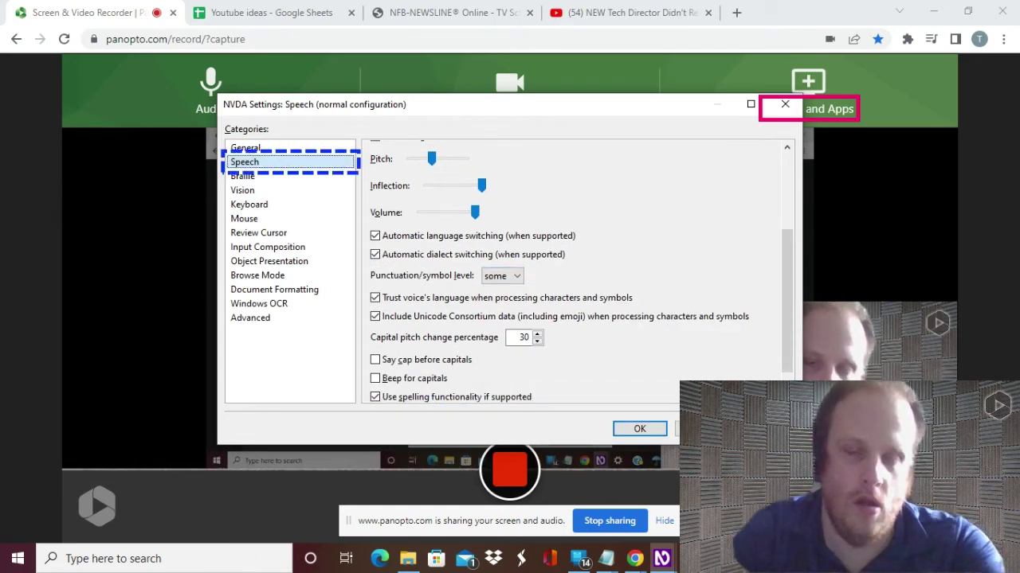
pyautogui.hotkey('alt', 'Tab')
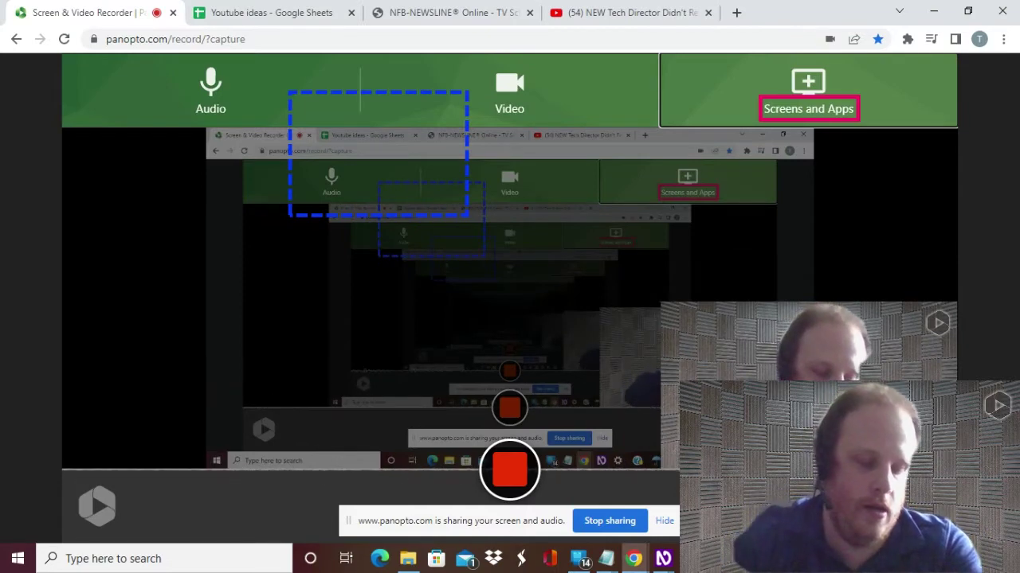
# Dismiss the NVDA Settings dialog, start Outlook from Start search, and close the Microsoft 365 prompt
pyautogui.hotkey('alt', 'Tab')
pyautogui.press('Escape')
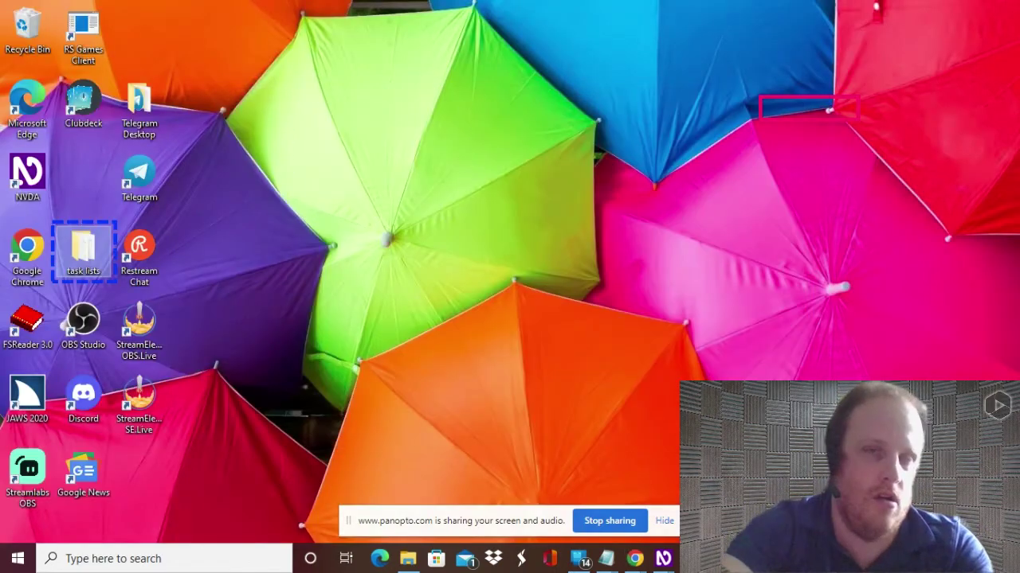
pyautogui.press('super')
pyautogui.write('o')
pyautogui.press('Escape')
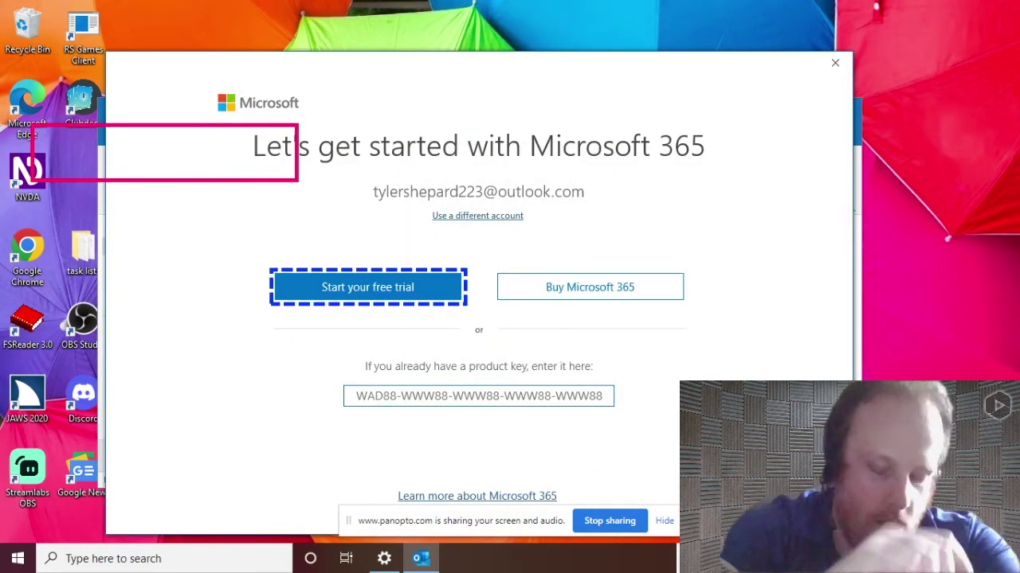
pyautogui.press('Escape')
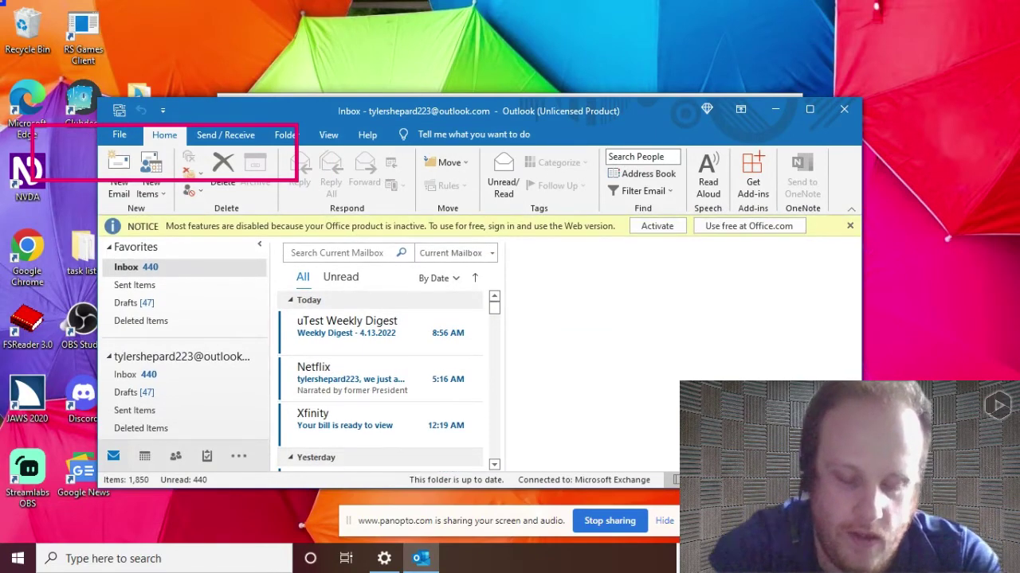
# Browse the File view pages from Open & Export through Exit and back to Account Information
pyautogui.hotkey('alt', 'f')
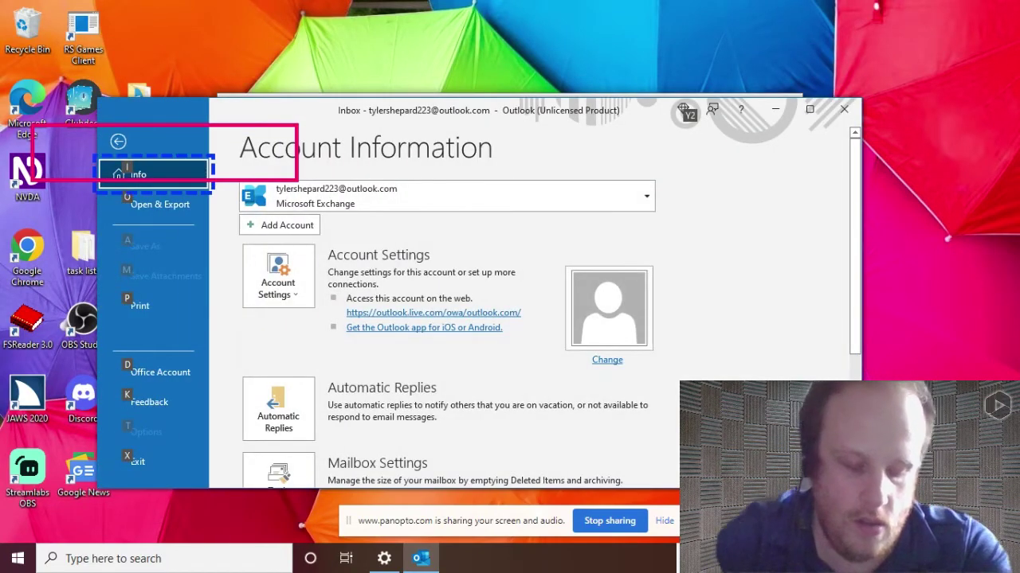
pyautogui.press('Down')
pyautogui.press('Down')
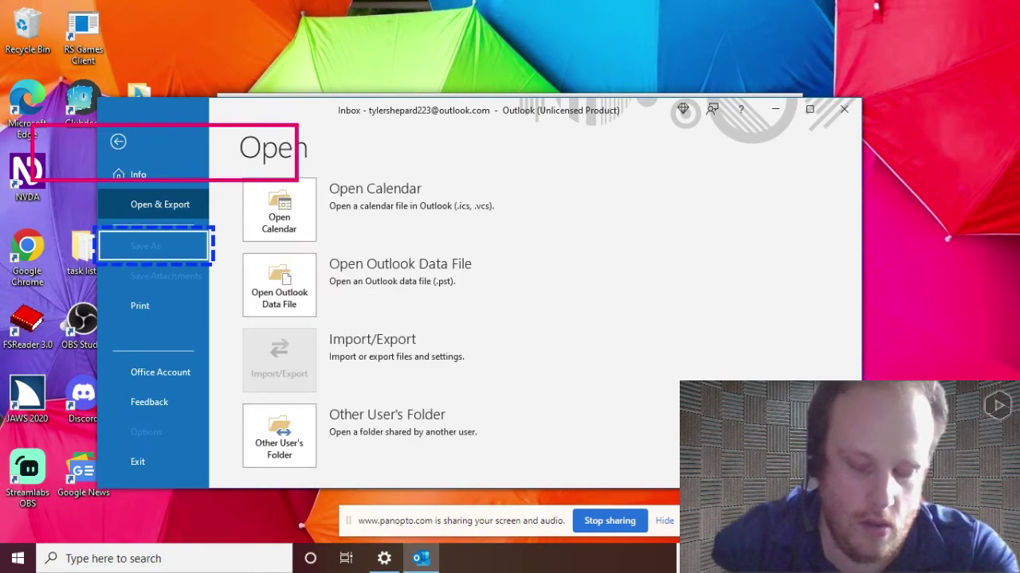
pyautogui.press('Down')
pyautogui.press('Down')
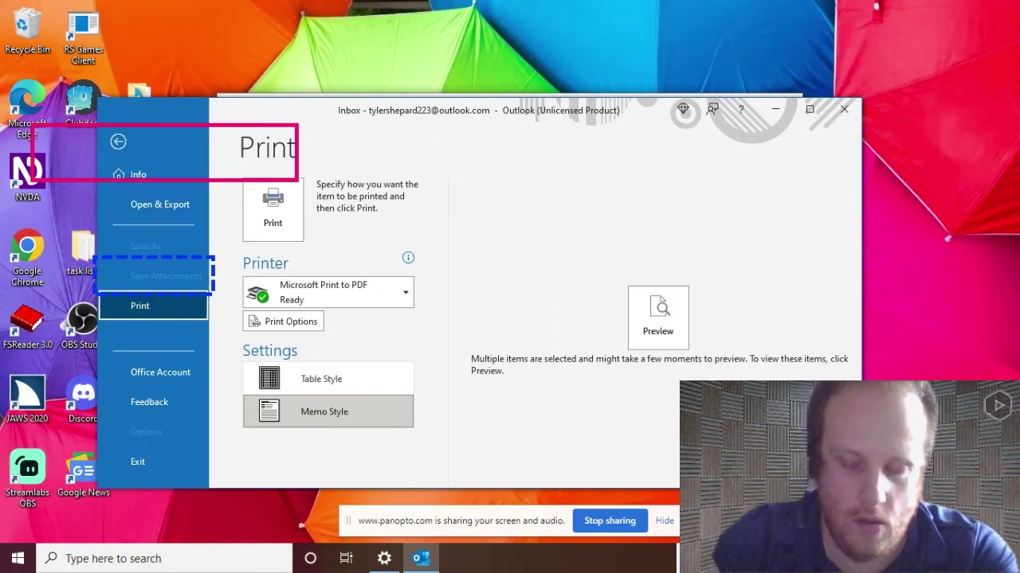
pyautogui.press('Down')
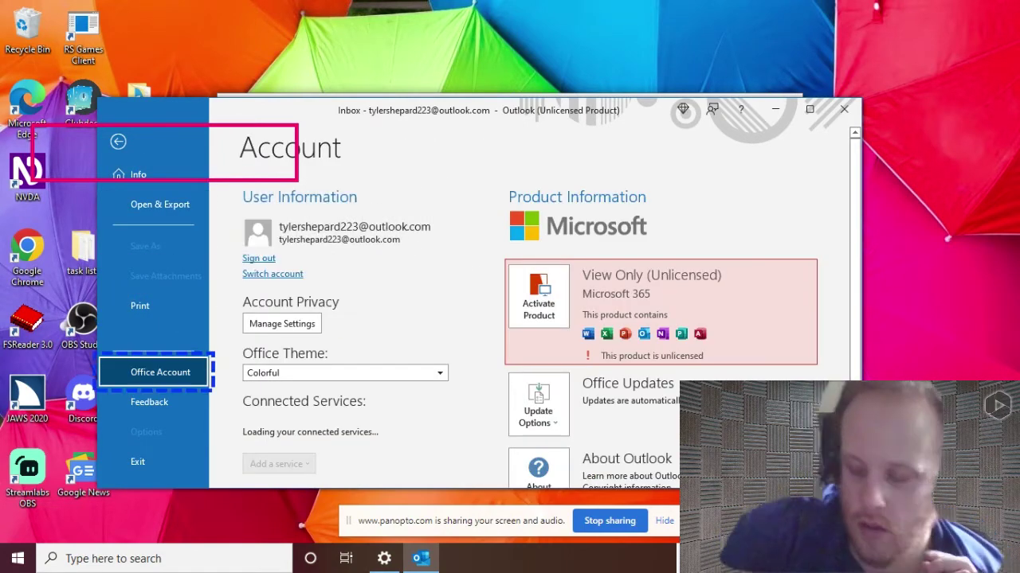
pyautogui.press('Down')
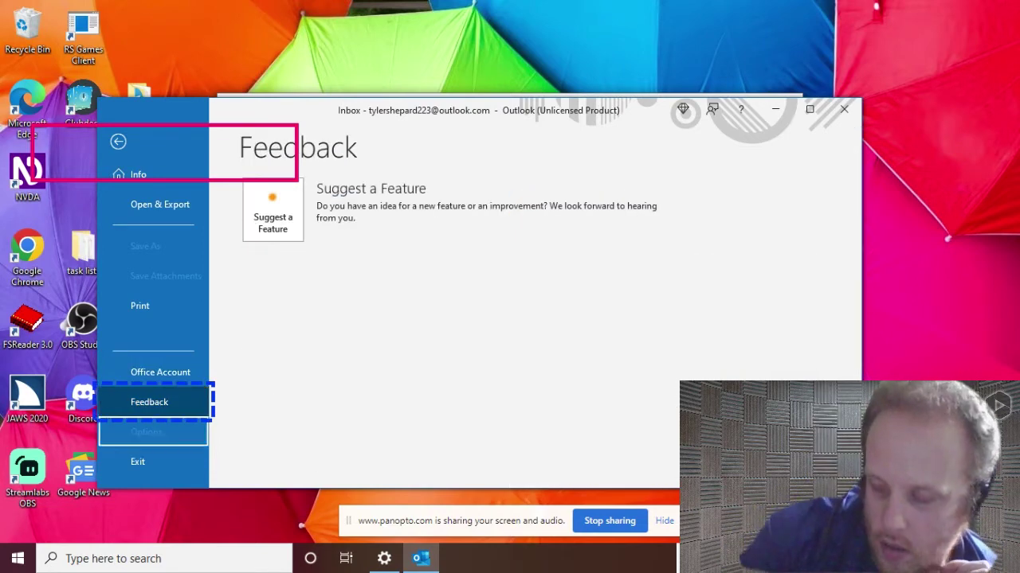
pyautogui.press('Down')
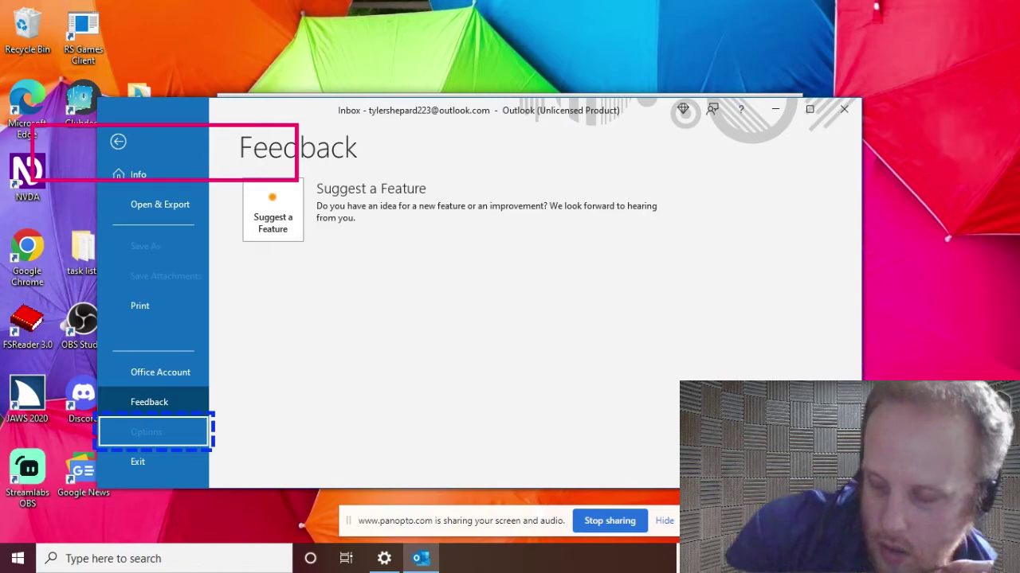
pyautogui.press('Down')
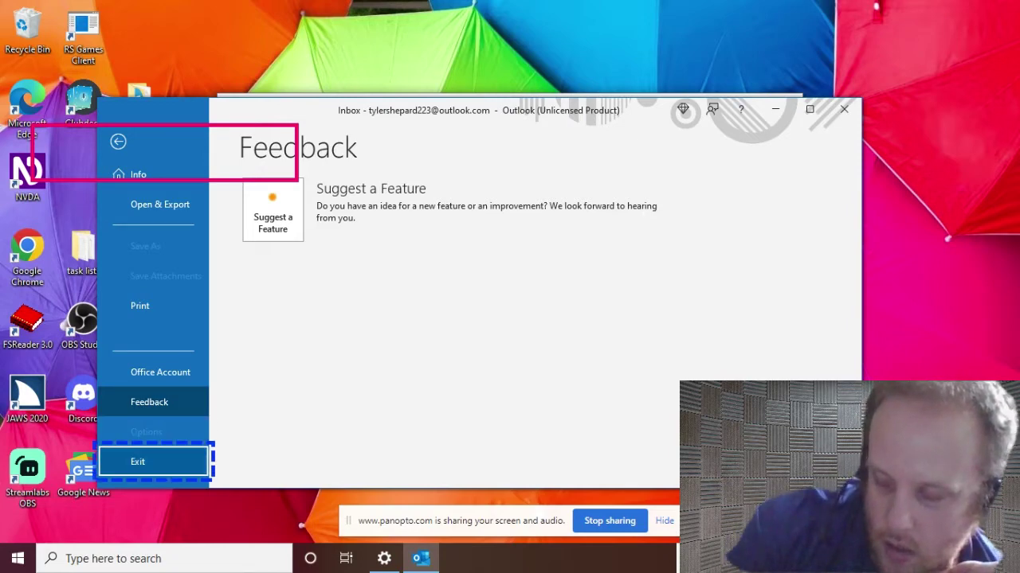
pyautogui.press('Down')
pyautogui.press('Down')
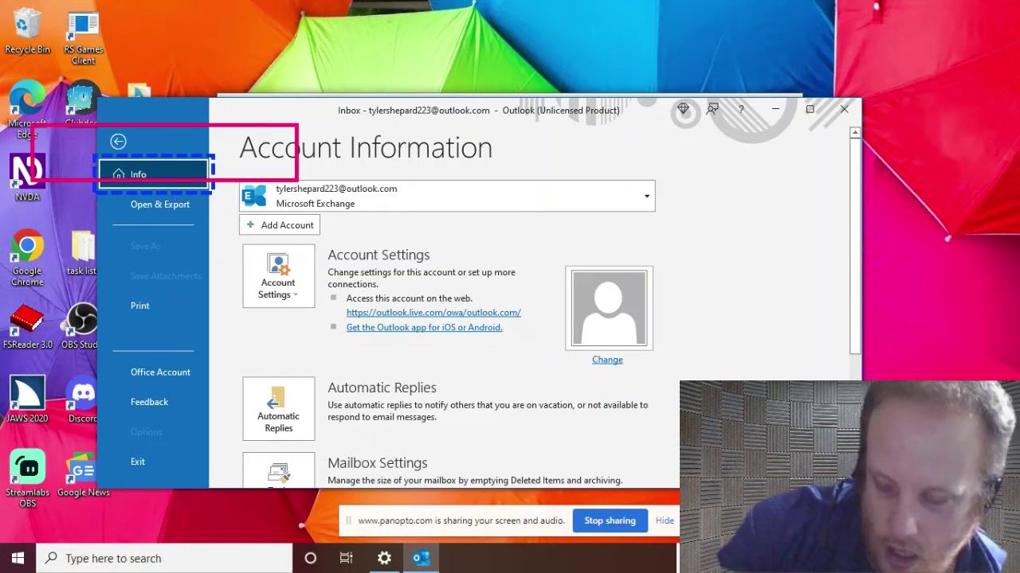
# Expand the account selector and move between the Exchange account and Add Account
pyautogui.press('Tab')
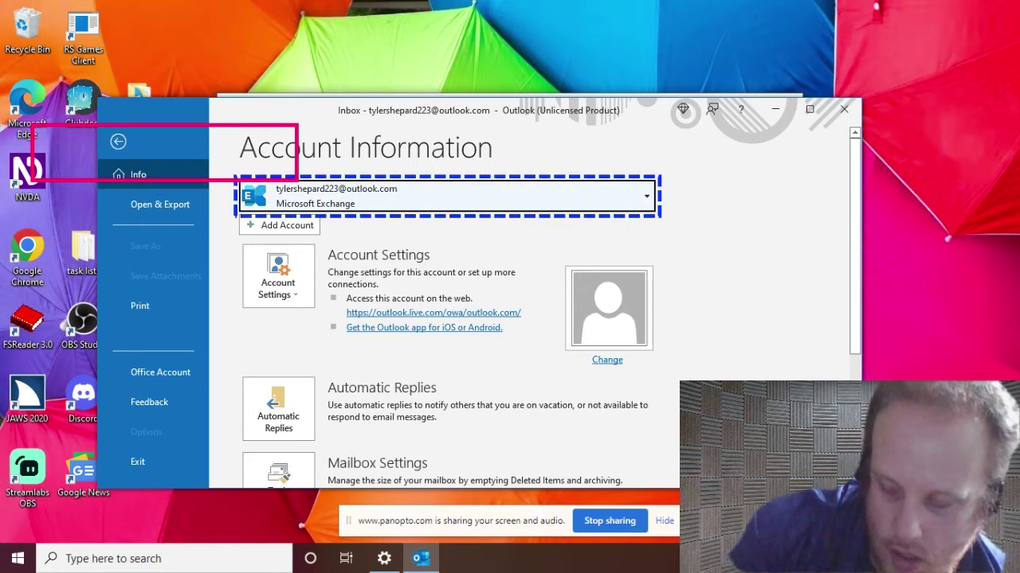
pyautogui.press('Return')
pyautogui.press('Down')
pyautogui.press('Down')
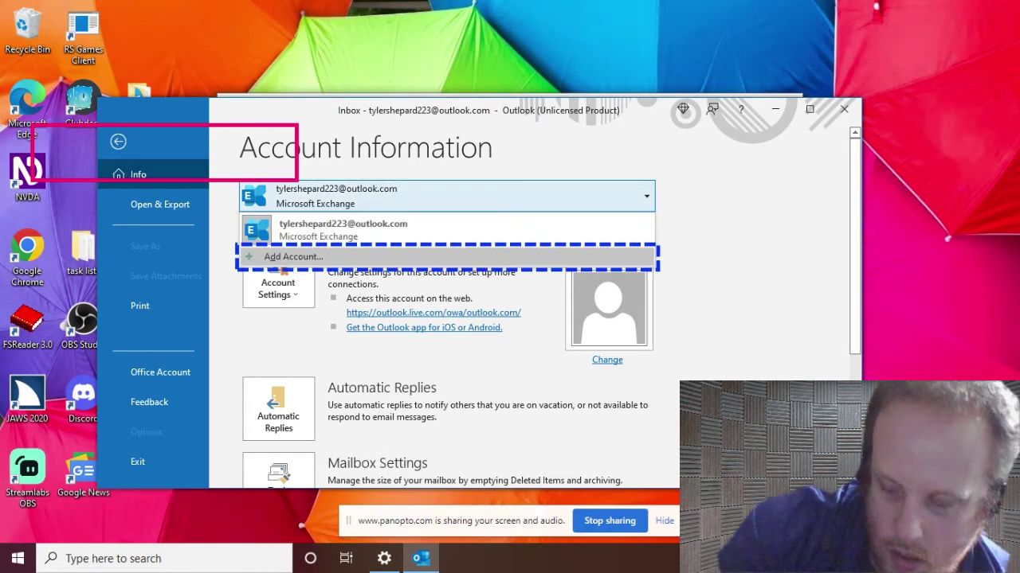
pyautogui.press('Up')
pyautogui.press('Down')
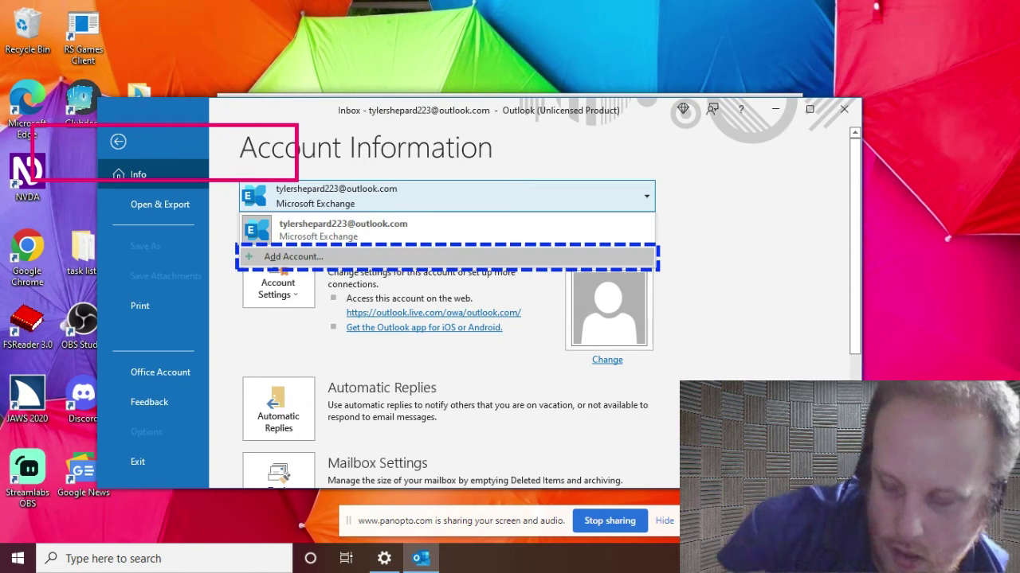
pyautogui.press('Escape')
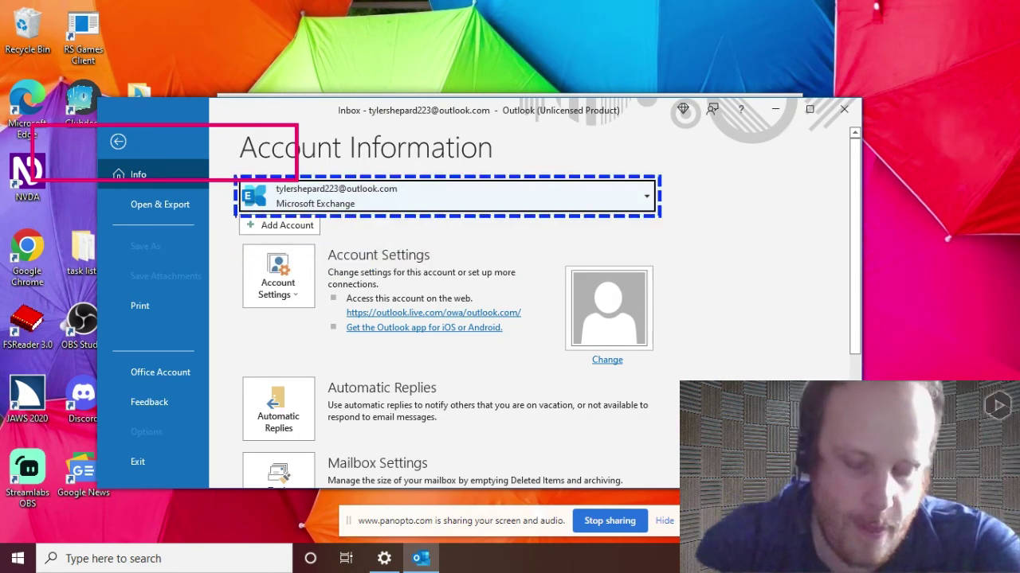
pyautogui.hotkey('alt', 'Down')
pyautogui.press('Up')
pyautogui.press('Escape')
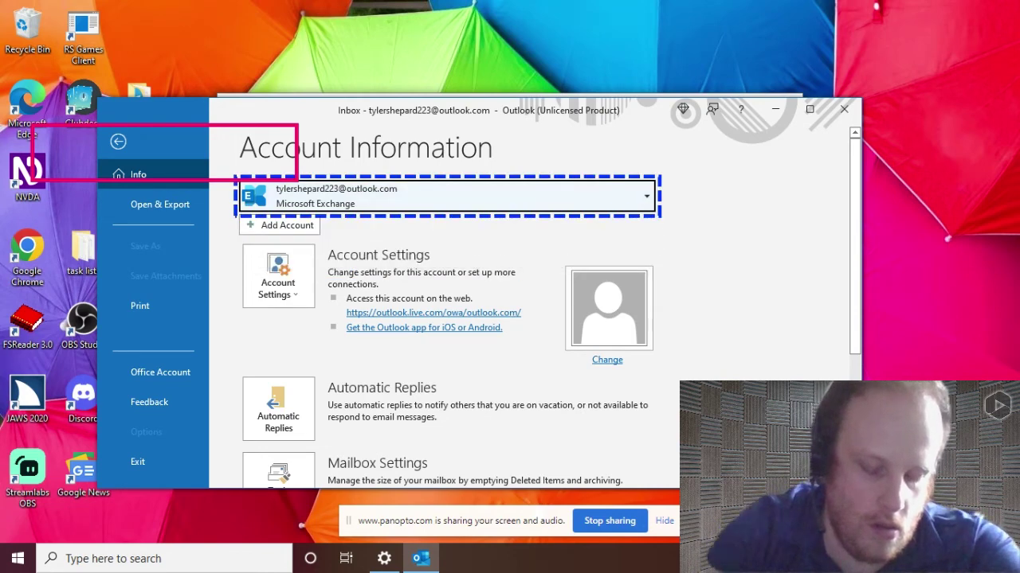
# Reopen the account list several times, ending on the Add Account option
pyautogui.hotkey('alt', 'Down')
pyautogui.press('Down')
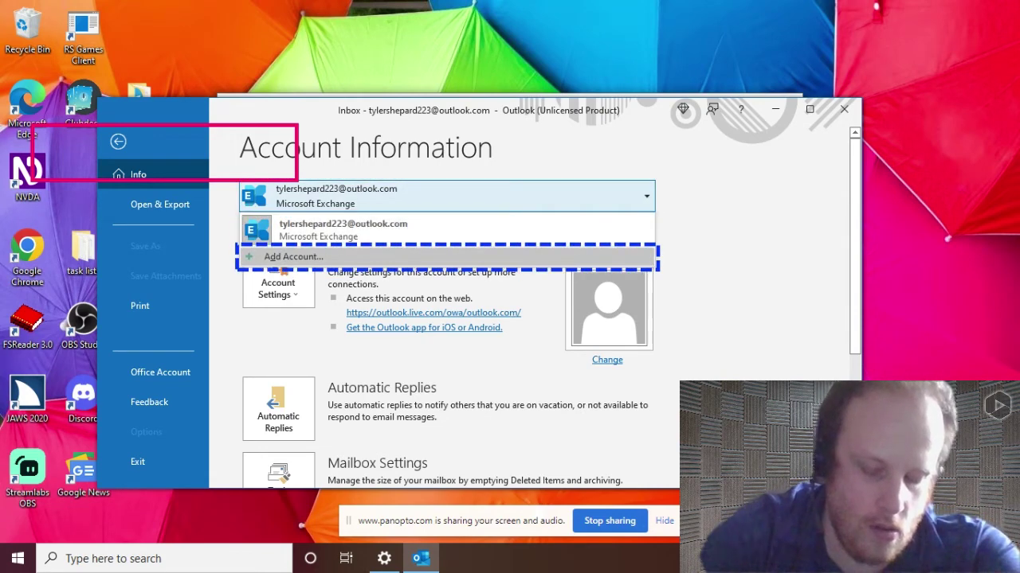
pyautogui.press('Up')
pyautogui.press('Down')
pyautogui.press('Up')
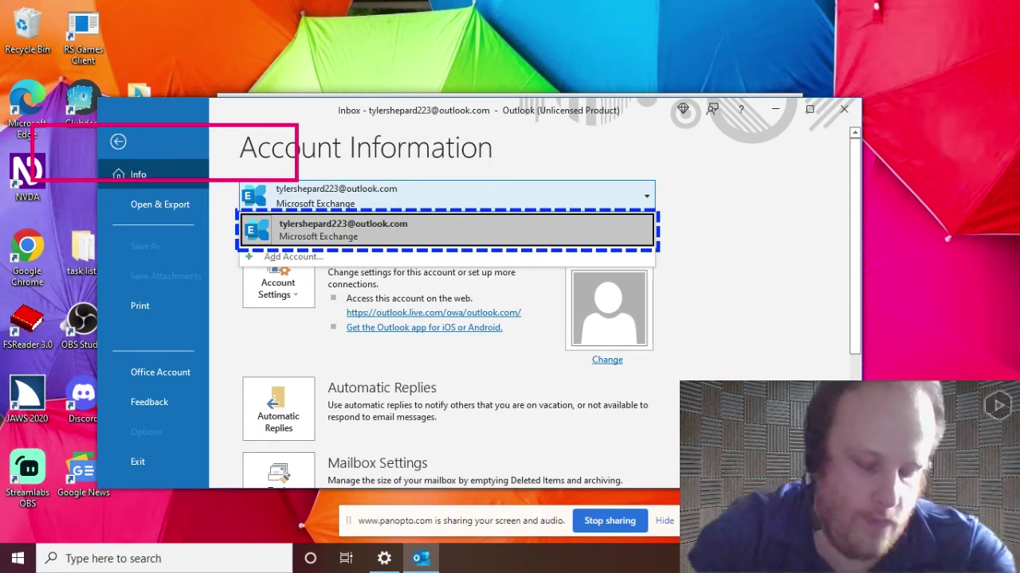
pyautogui.press('Return')
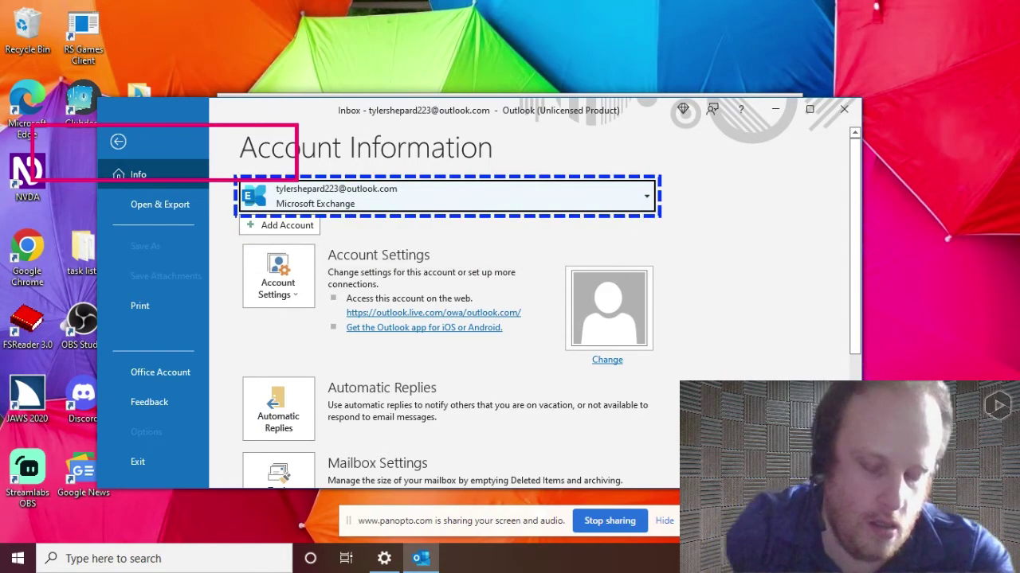
pyautogui.hotkey('alt', 'Down')
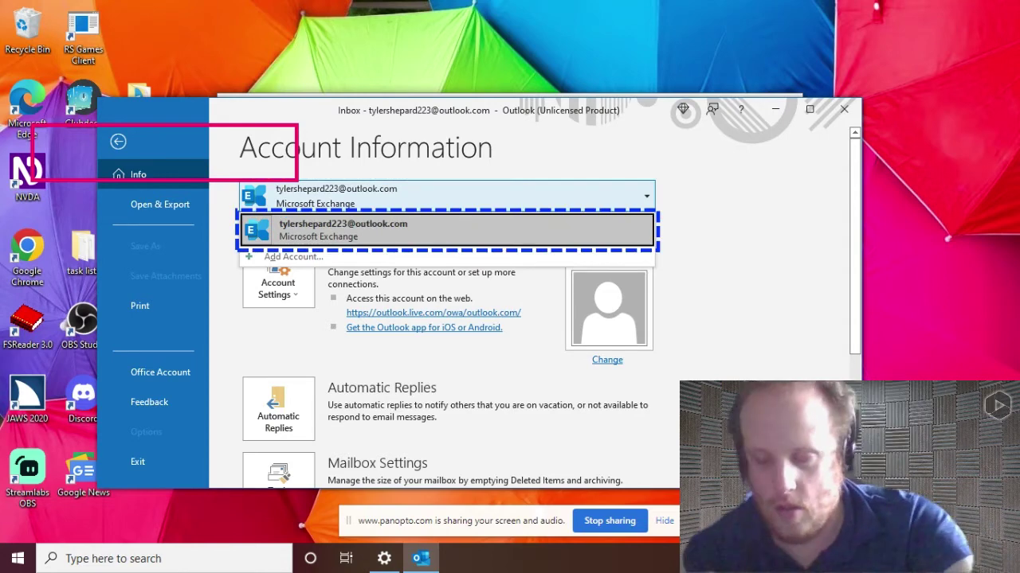
pyautogui.press('Escape')
pyautogui.hotkey('alt', 'Down')
pyautogui.press('Down')
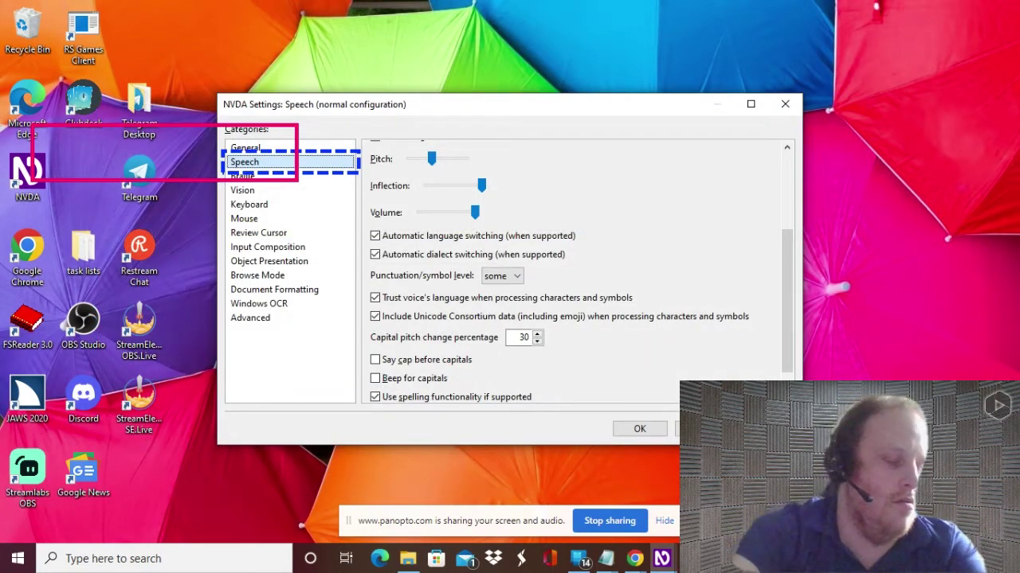
# Start a Windows search for 'g', cancel it, and Alt+Tab toward the Chrome window
pyautogui.press('super')
pyautogui.write('g')
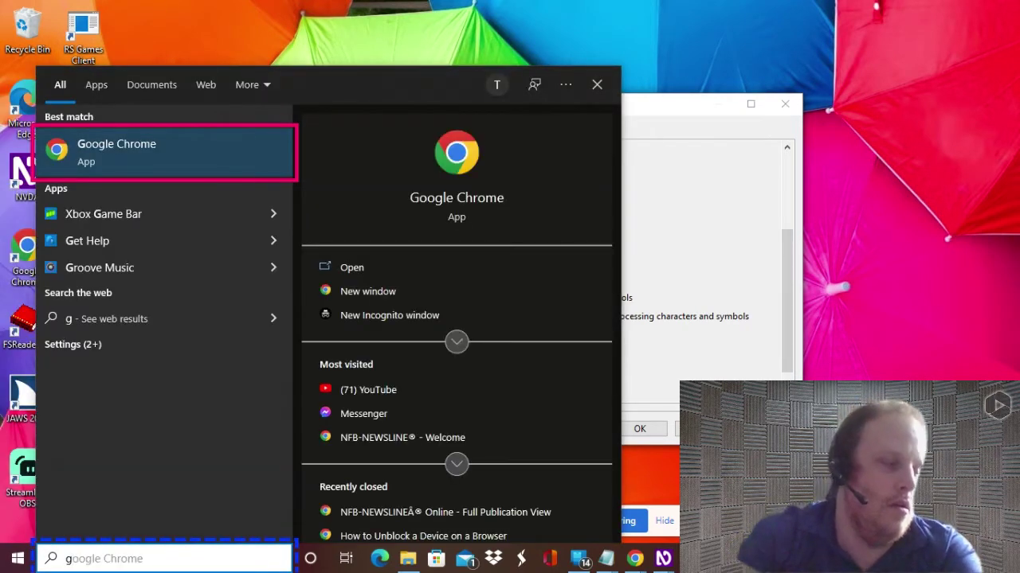
pyautogui.press('Escape')
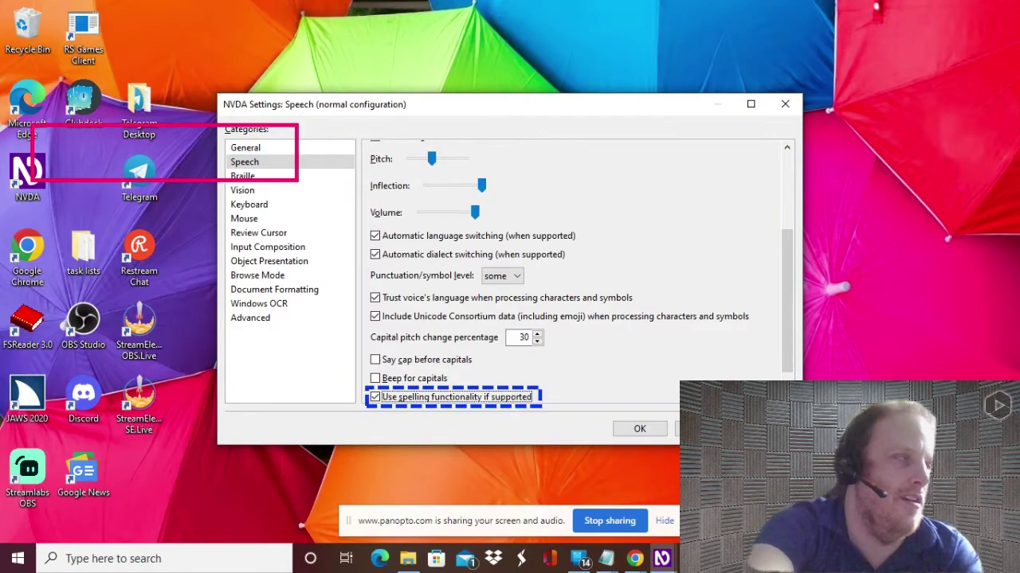
pyautogui.hotkey('alt', 'Tab')
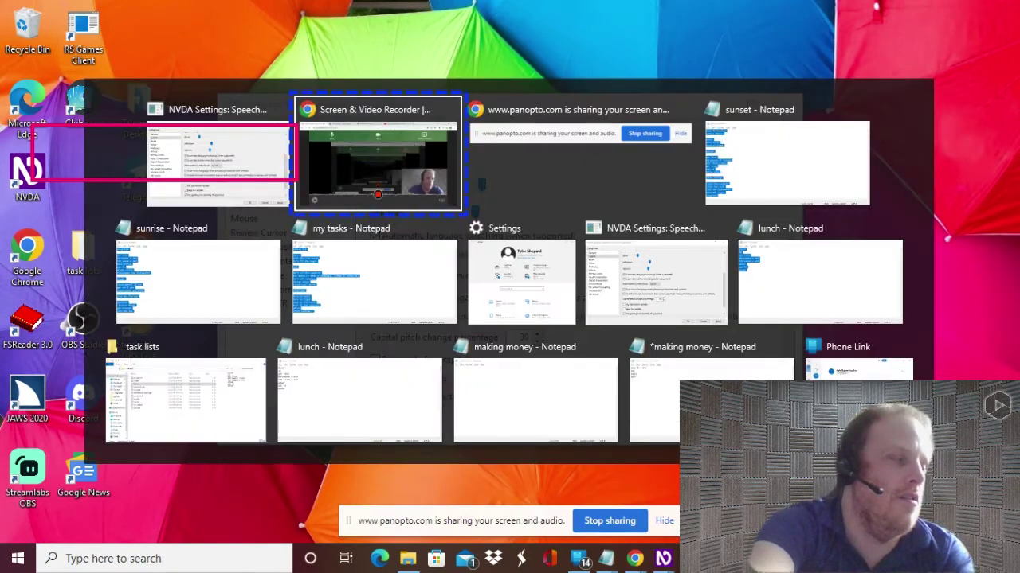
# In a new tab on google.com, search 'how to change your email signture on outlook'
pyautogui.hotkey('ctrl', 't')
pyautogui.write('go')
pyautogui.press('Return')
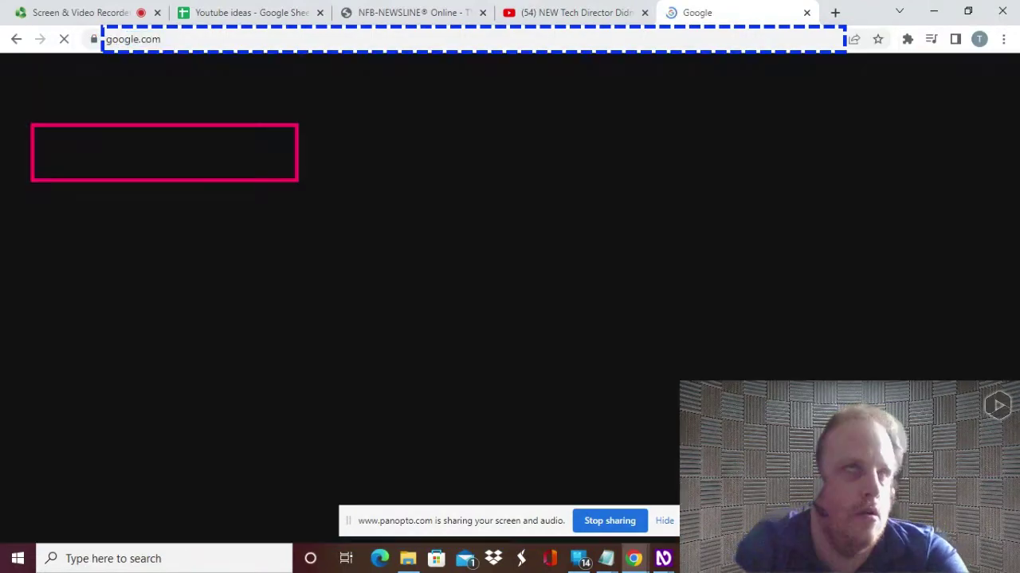
pyautogui.write('how to')
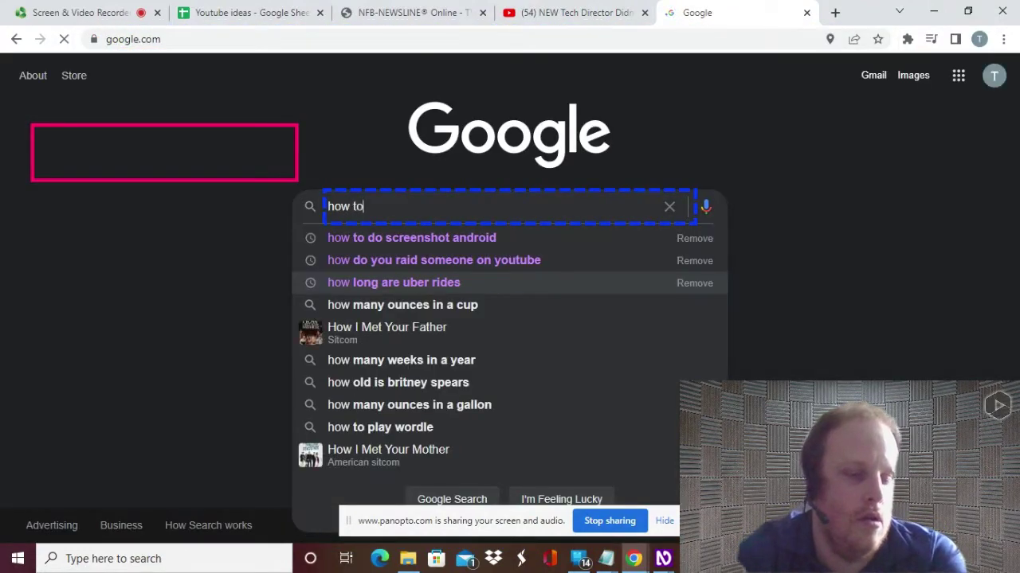
pyautogui.write(' change ')
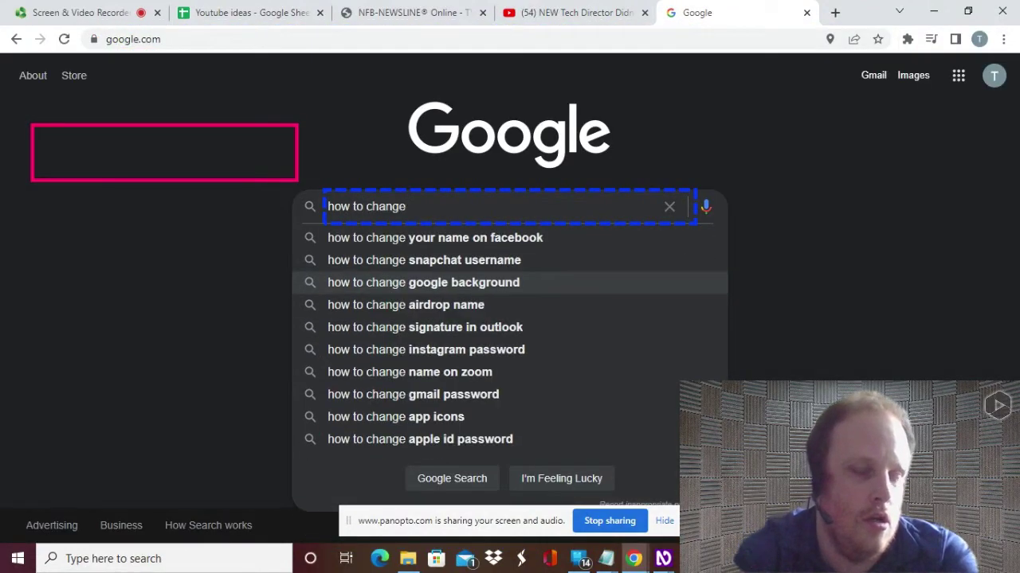
pyautogui.write('your ')
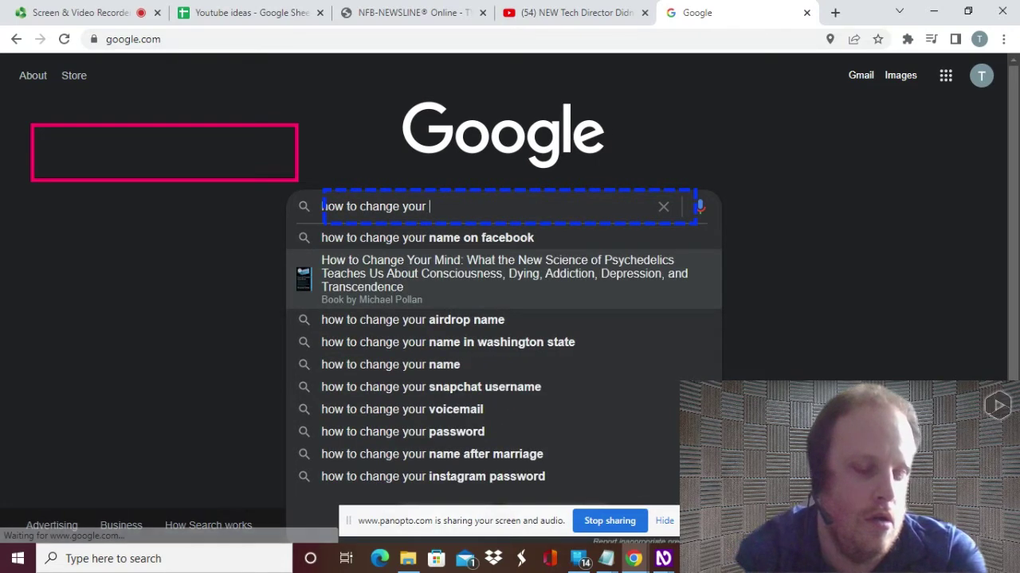
pyautogui.write('email si')
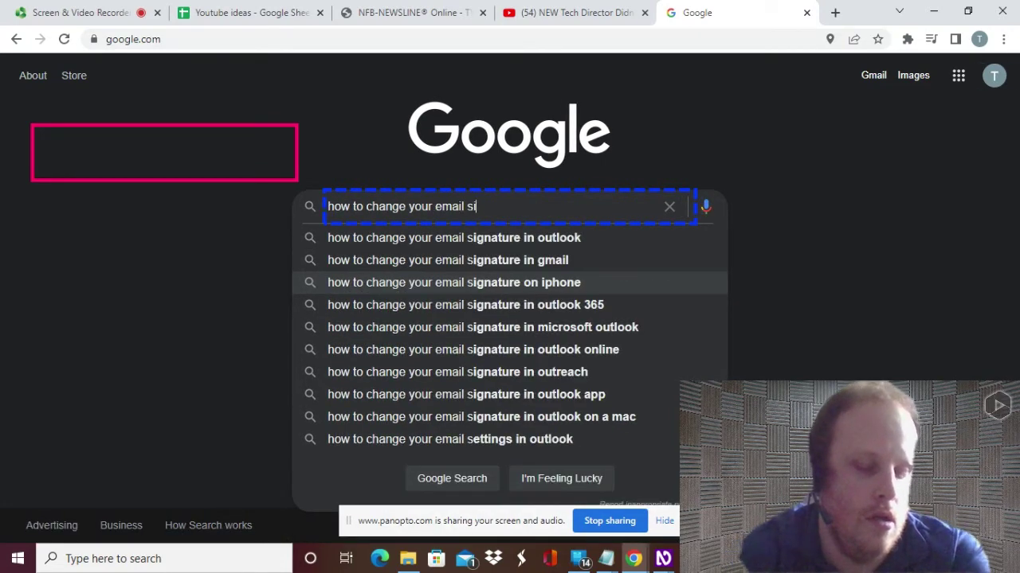
pyautogui.write('gnture')
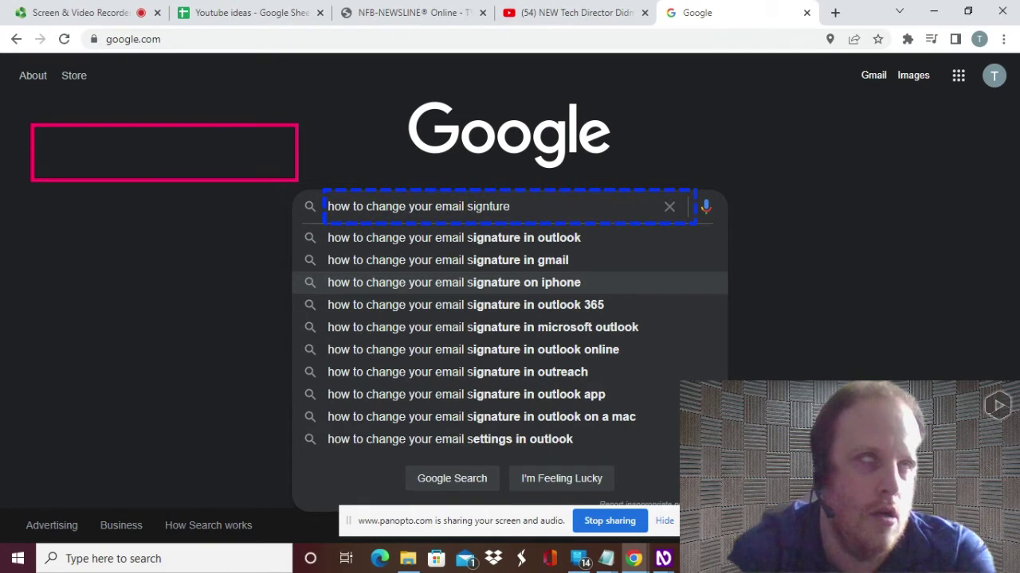
pyautogui.write(' on out')
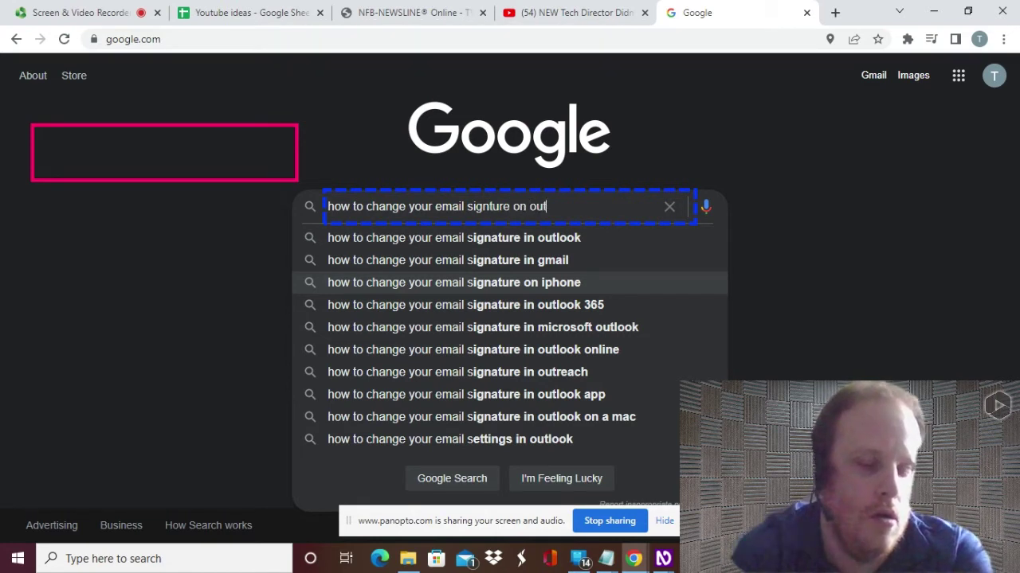
pyautogui.write('look')
pyautogui.press('Return')
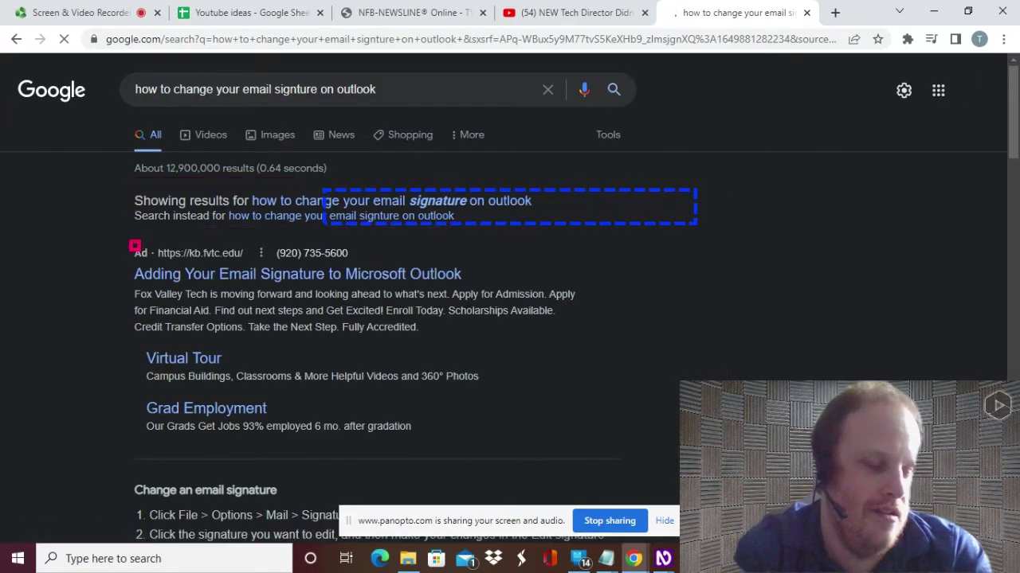
# Jump to the 'Change an email signature' heading and read step 1 up to File > Options > Mail
pyautogui.press('Tab')
pyautogui.press('Tab')
pyautogui.press('h')
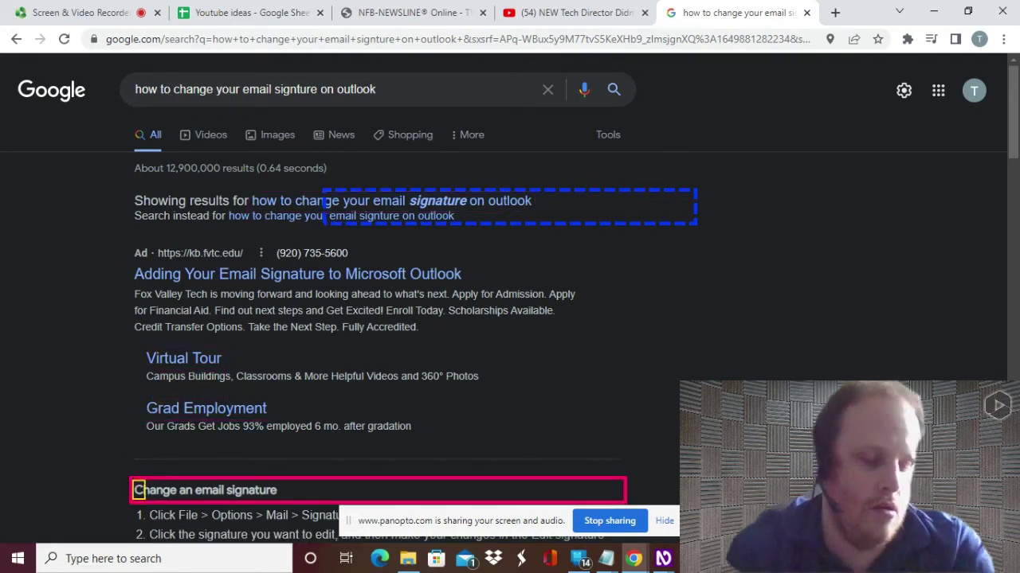
pyautogui.press('Down')
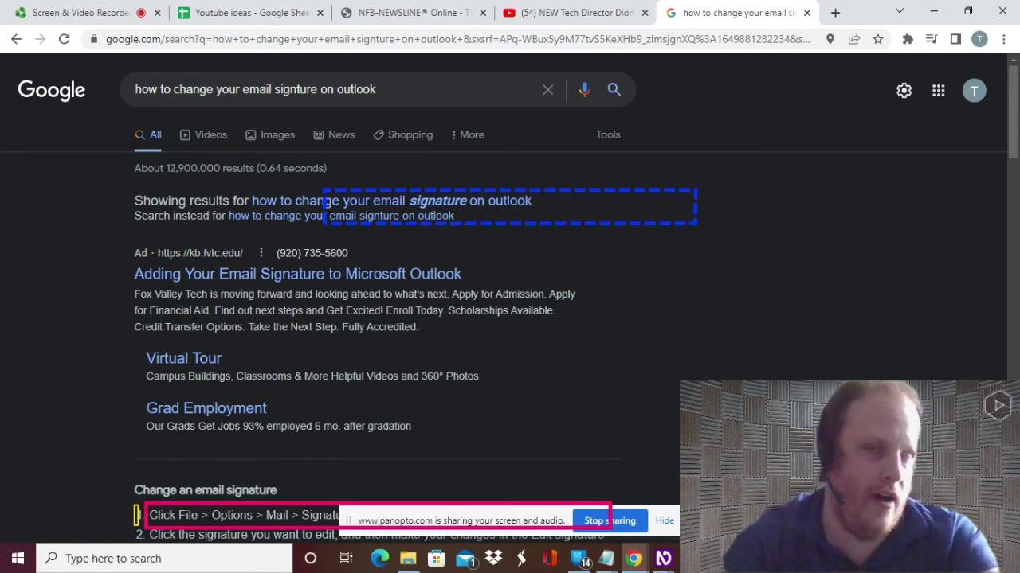
pyautogui.press('Right')
pyautogui.hotkey('ctrl', 'Right')
pyautogui.hotkey('ctrl', 'Right')
pyautogui.hotkey('ctrl', 'Right')
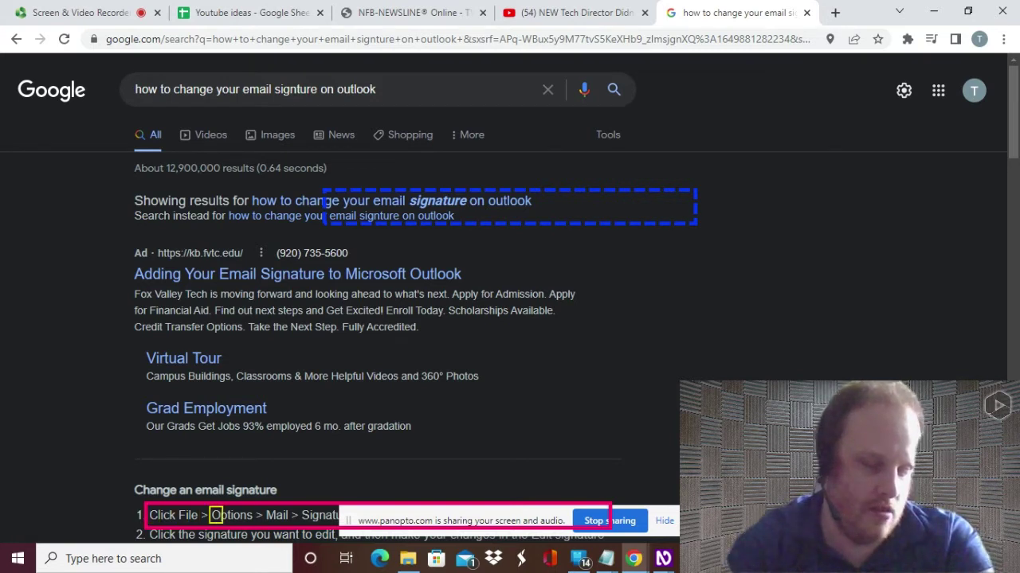
pyautogui.hotkey('ctrl', 'Right')
pyautogui.hotkey('ctrl', 'Right')
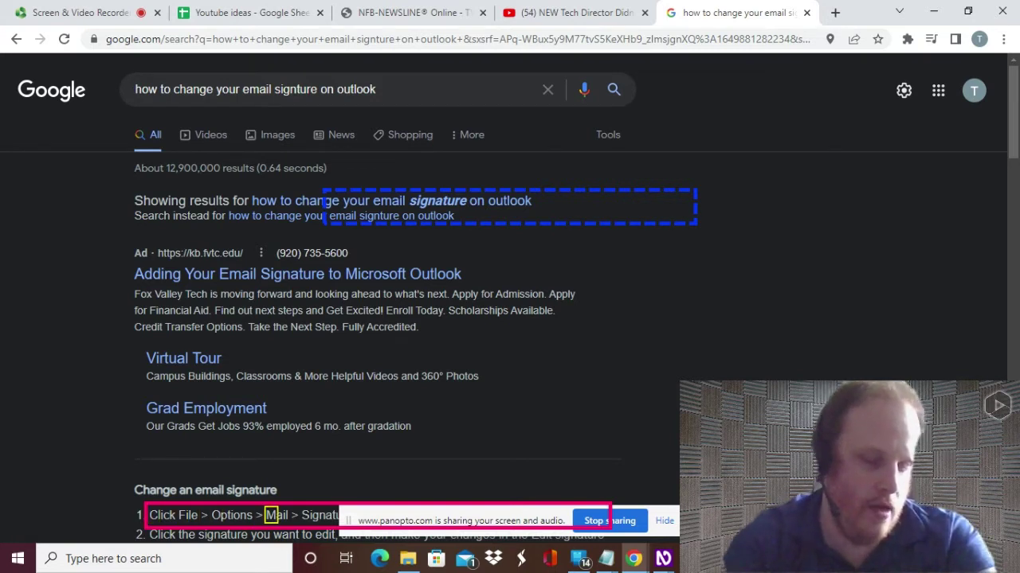
pyautogui.hotkey('ctrl', 'Right')
pyautogui.hotkey('ctrl', 'Right')
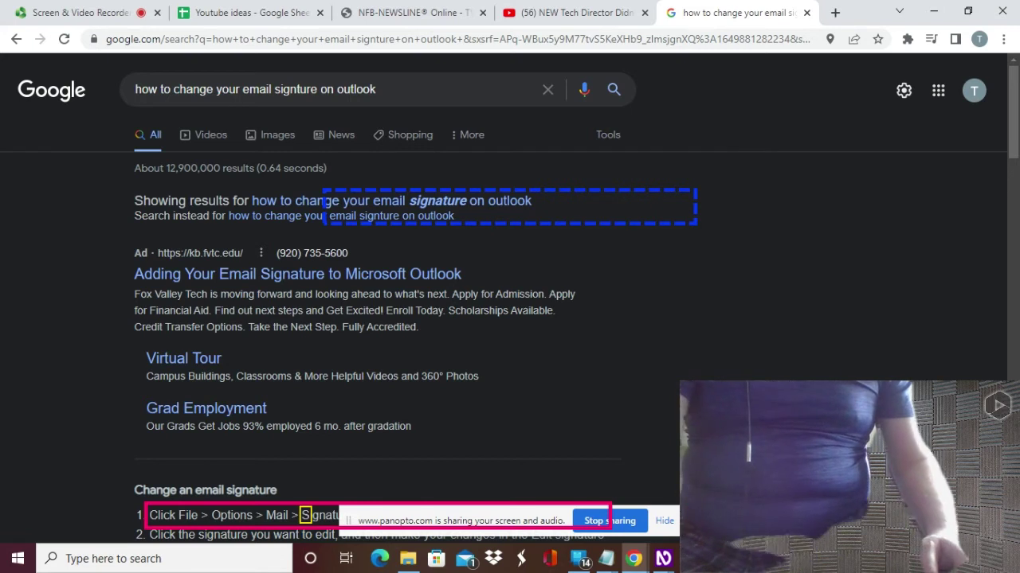
# Scroll the snippet to read step 3: When you're done, select Save > OK
pyautogui.press('Home')
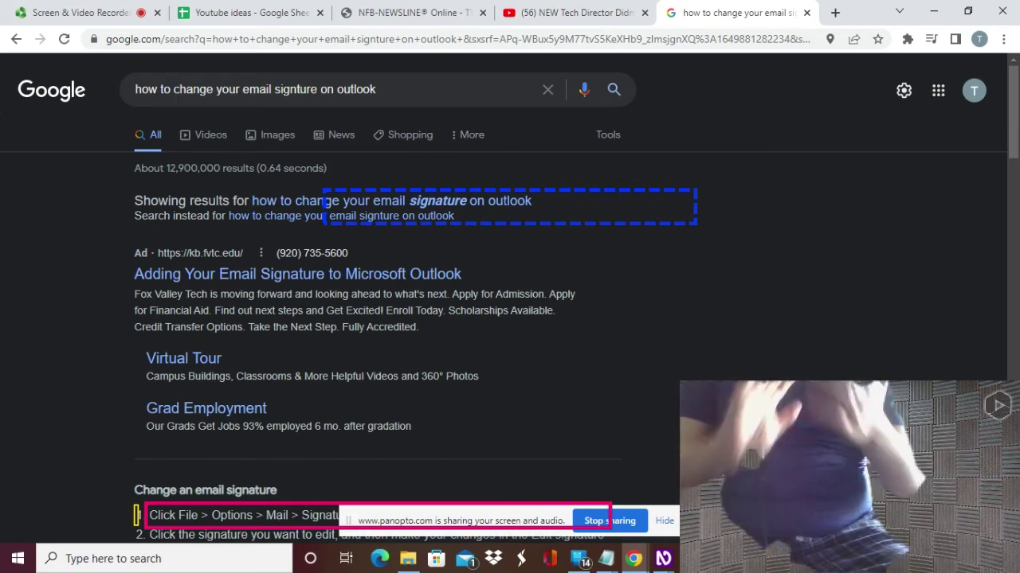
pyautogui.scroll(-3, 510, 318)
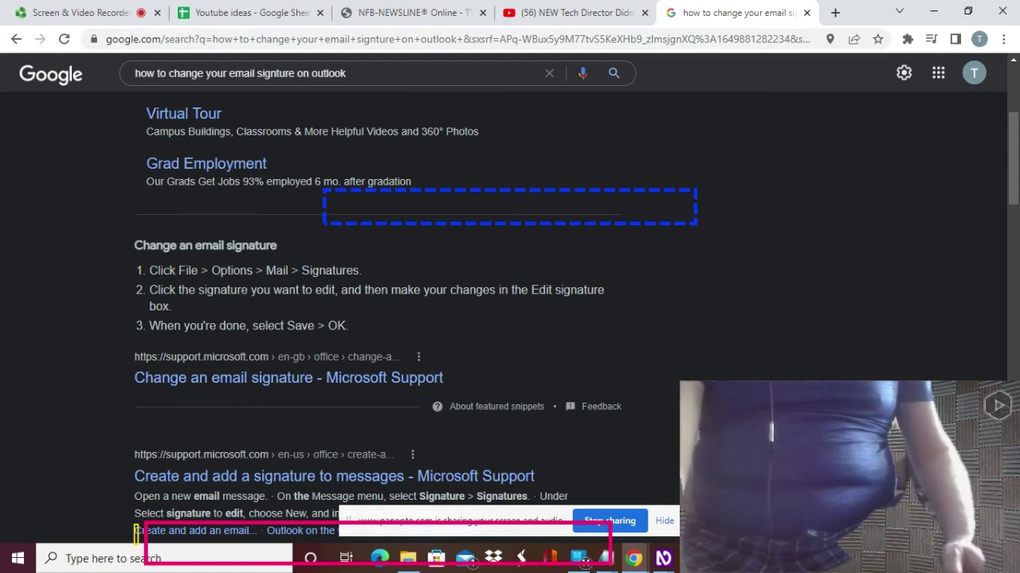
pyautogui.press('Up')
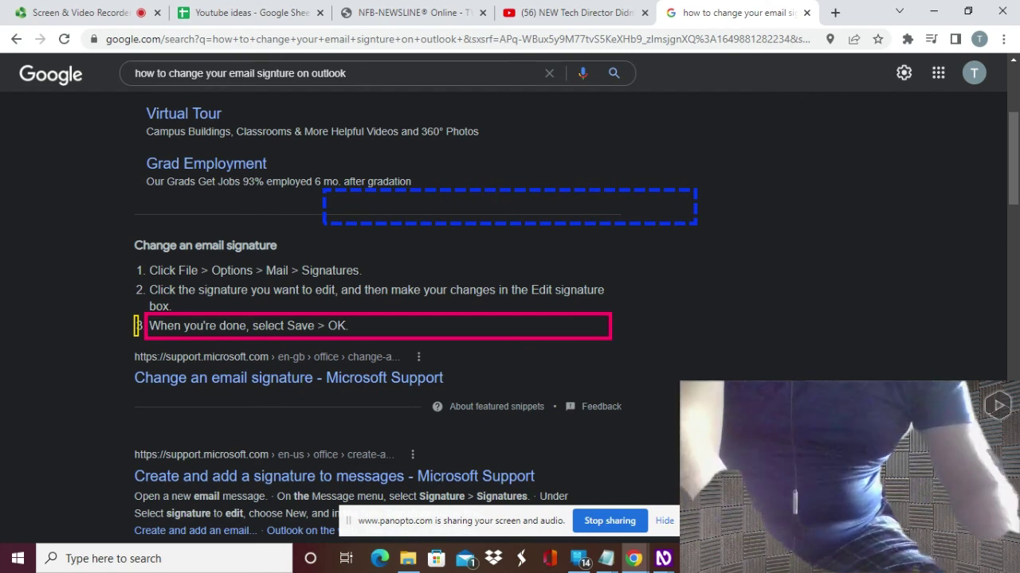
# Switch to the Panopto Screen & Video Recorder tab with Ctrl+1
pyautogui.hotkey('ctrl', '1')
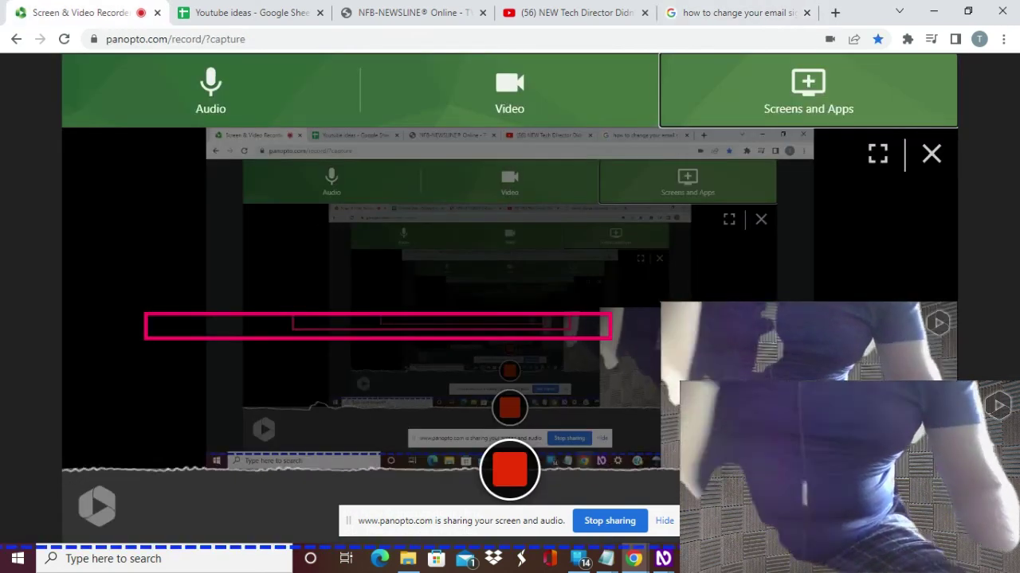